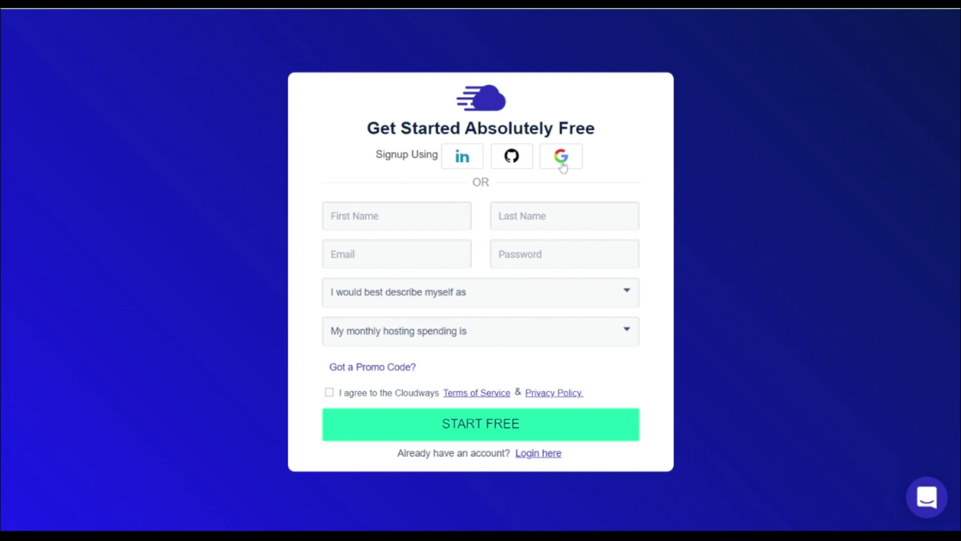
# Sign up with Google, choosing Website Performance/Speed priority and $0 - $50 monthly spending, accepting the terms.
pyautogui.click(563, 167)
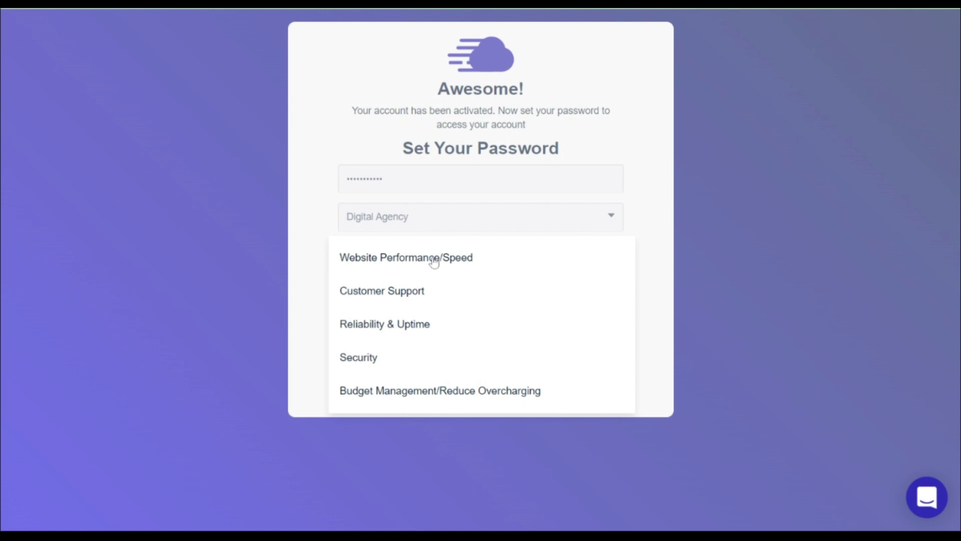
pyautogui.click(434, 261)
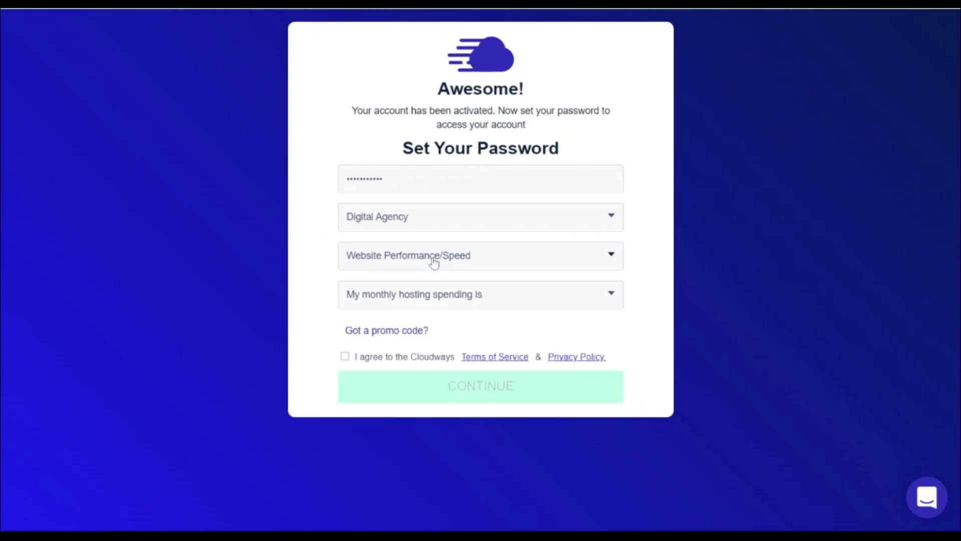
pyautogui.click(456, 303)
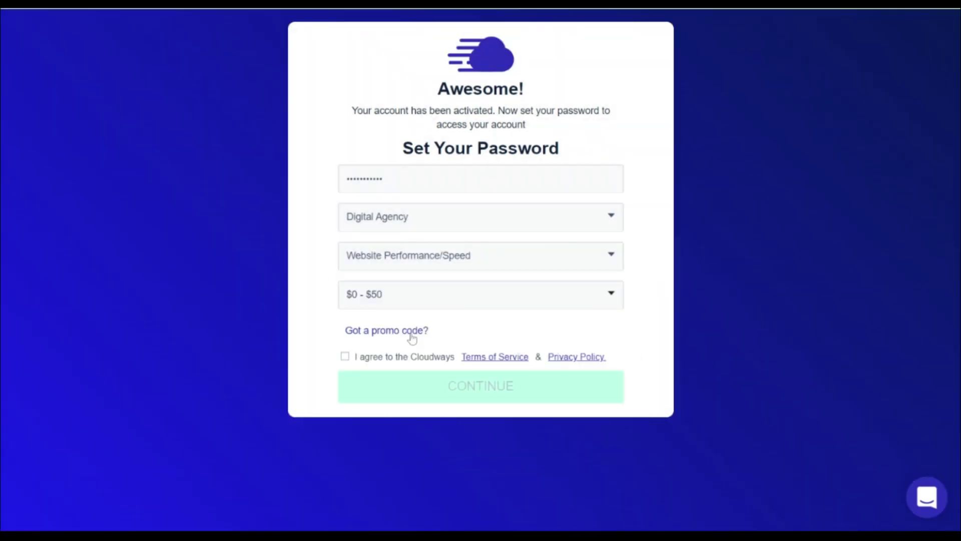
pyautogui.click(419, 333)
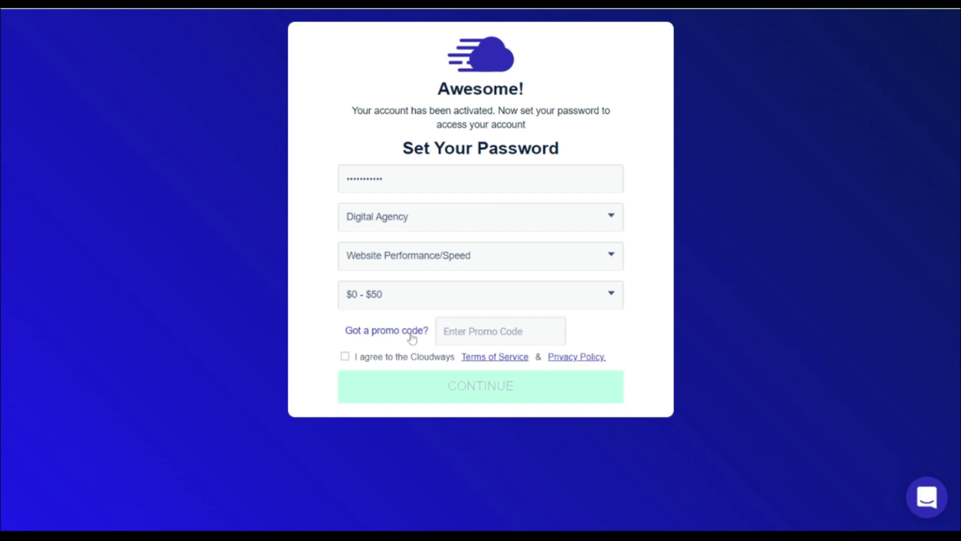
pyautogui.click(345, 356)
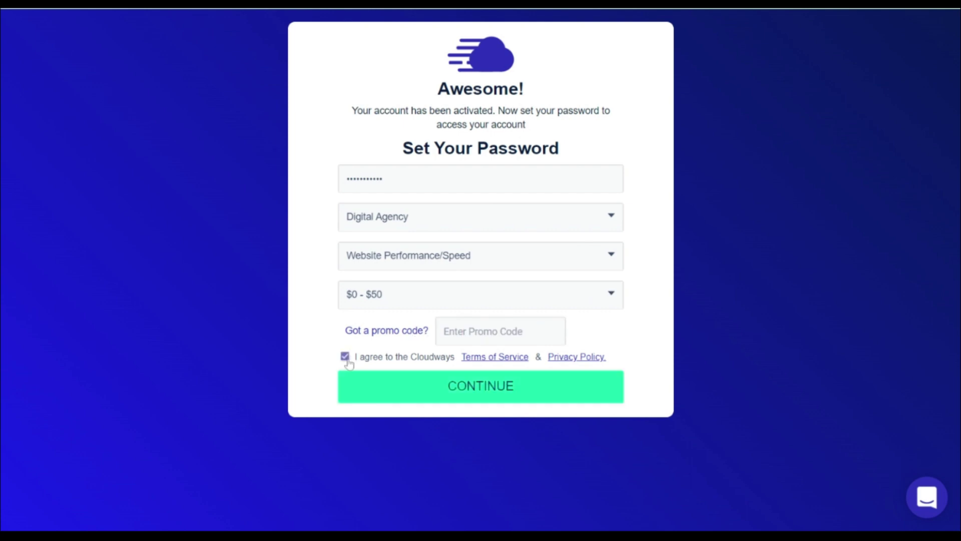
pyautogui.click(499, 399)
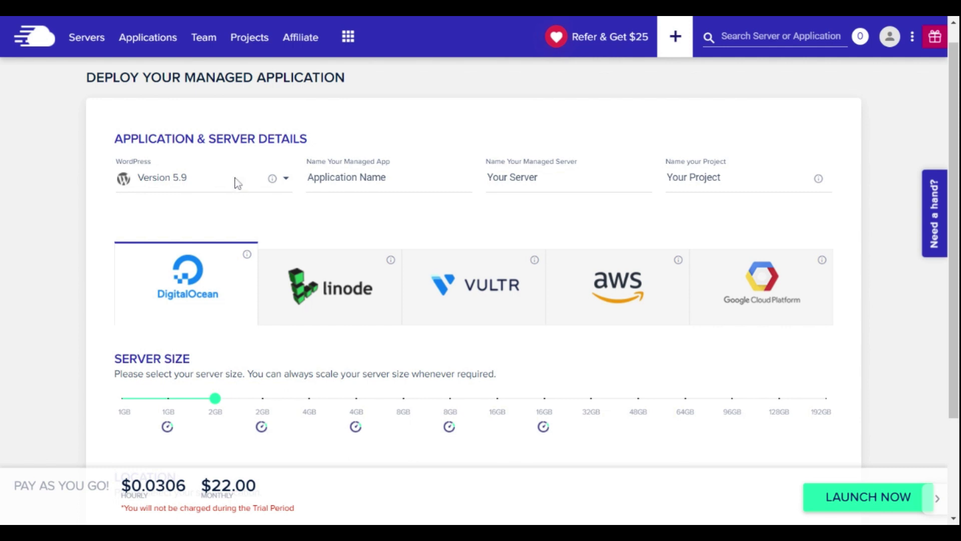
# Keep WordPress Version 5.9, name the app Portable Entrepreneur and the server Performance.
pyautogui.click(237, 181)
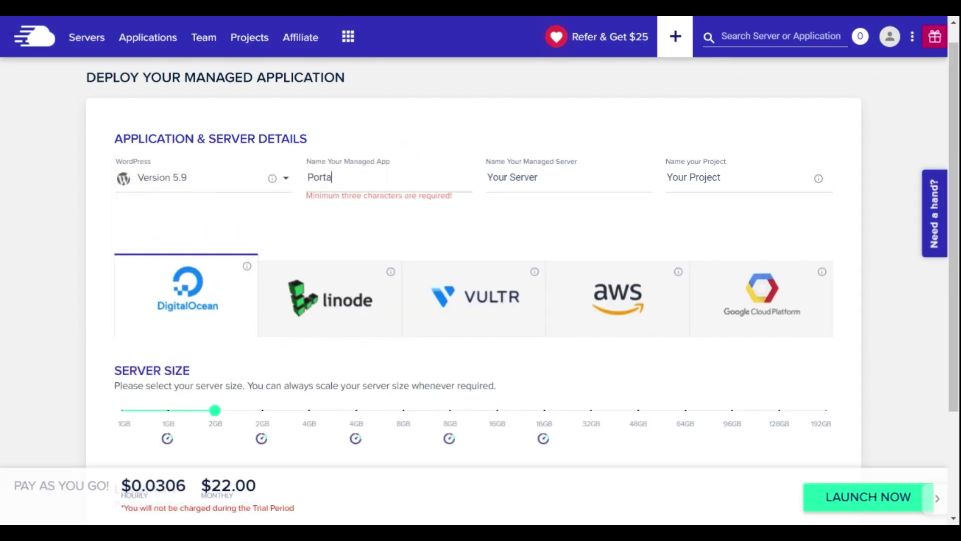
pyautogui.write('E')
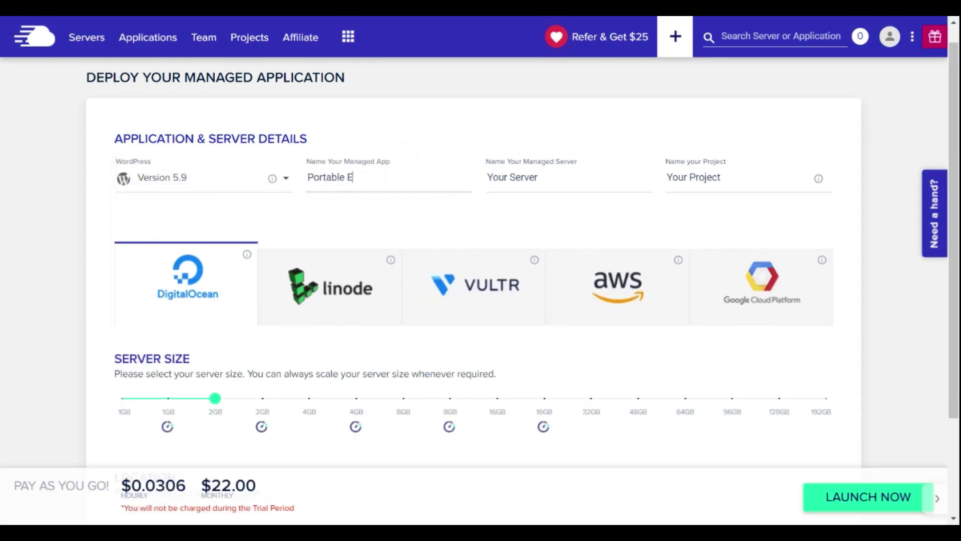
pyautogui.write('ntrepreneur')
pyautogui.press('Tab')
pyautogui.write('Performance')
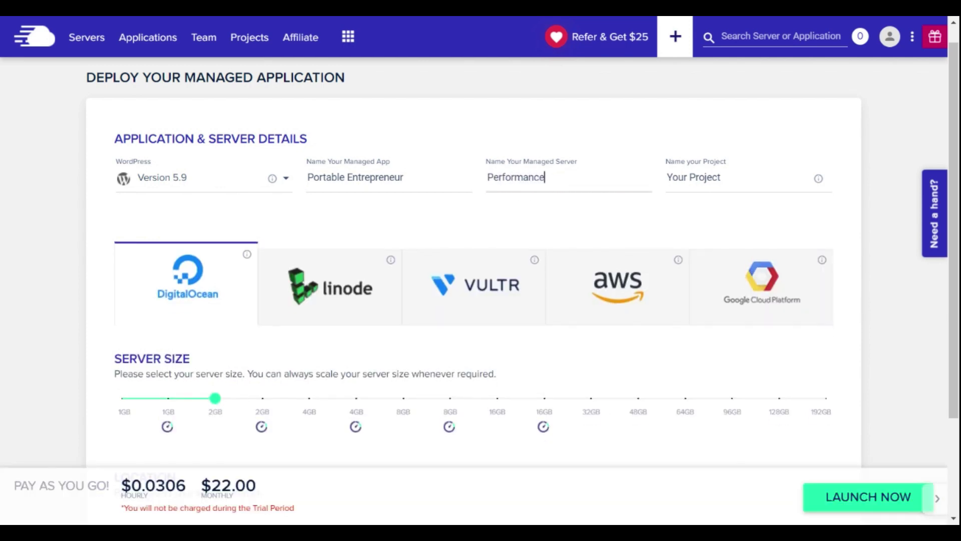
pyautogui.press('Tab')
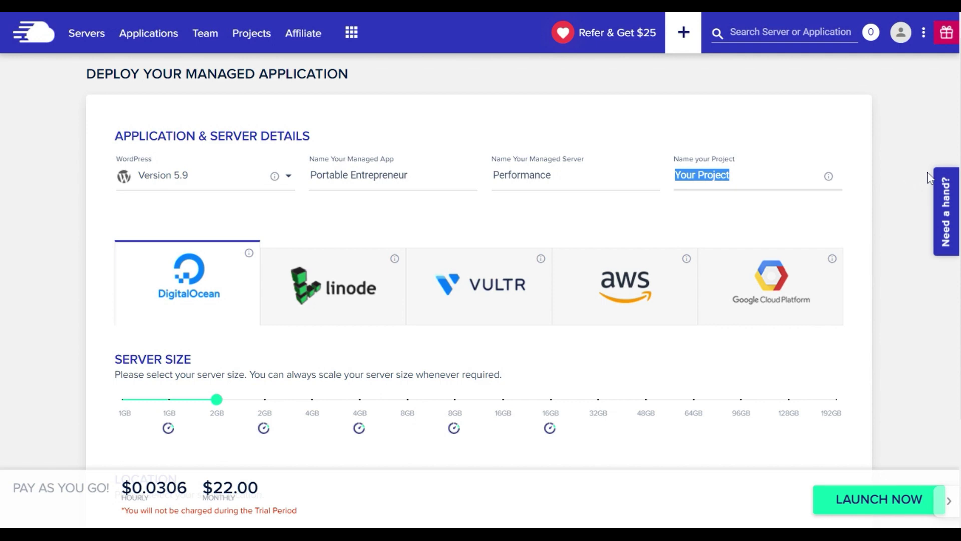
pyautogui.scroll(-3, 929, 178)
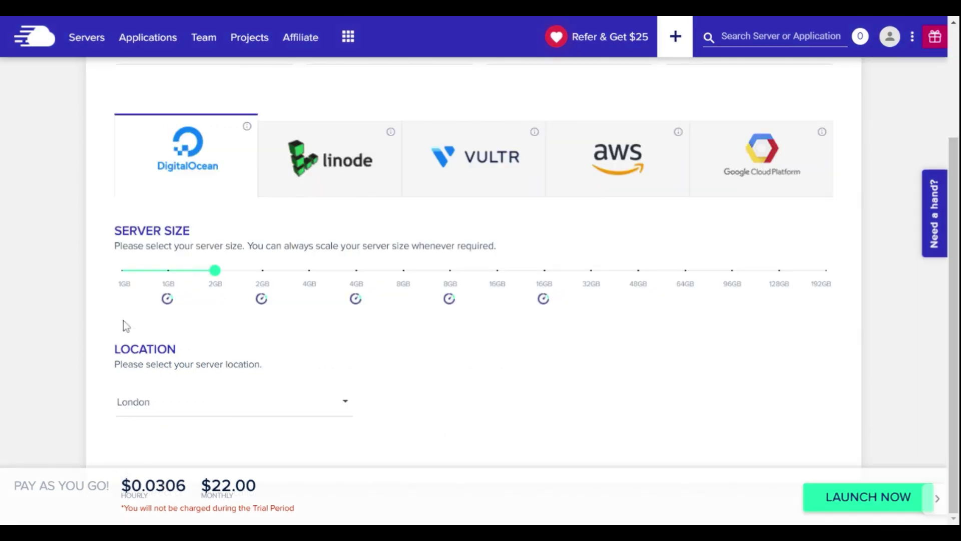
# Set the server location to New York and launch the 2GB DigitalOcean Performance server.
pyautogui.moveTo(150, 276)
pyautogui.click(314, 446)
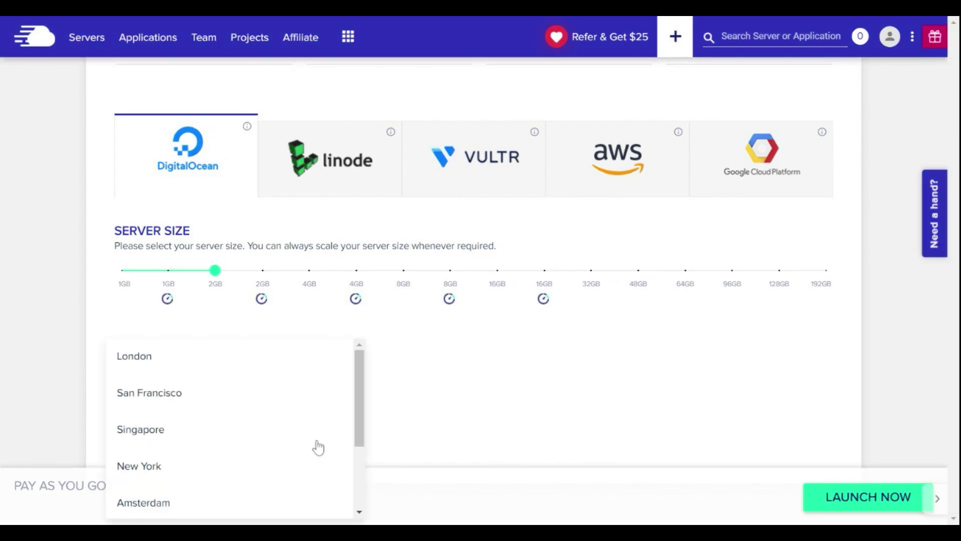
pyautogui.scroll(-1, 323, 454)
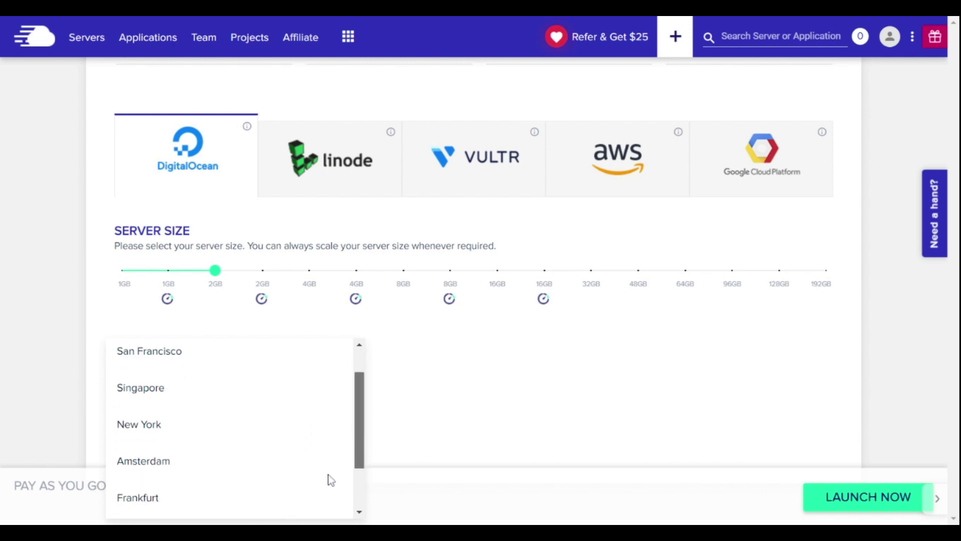
pyautogui.scroll(-2, 331, 480)
pyautogui.scroll(3, 328, 470)
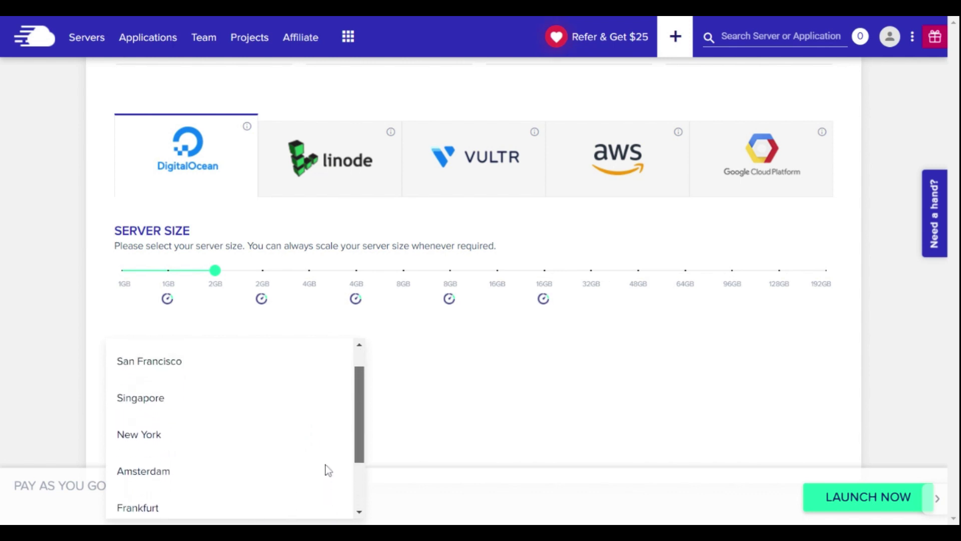
pyautogui.scroll(1, 326, 441)
pyautogui.click(204, 522)
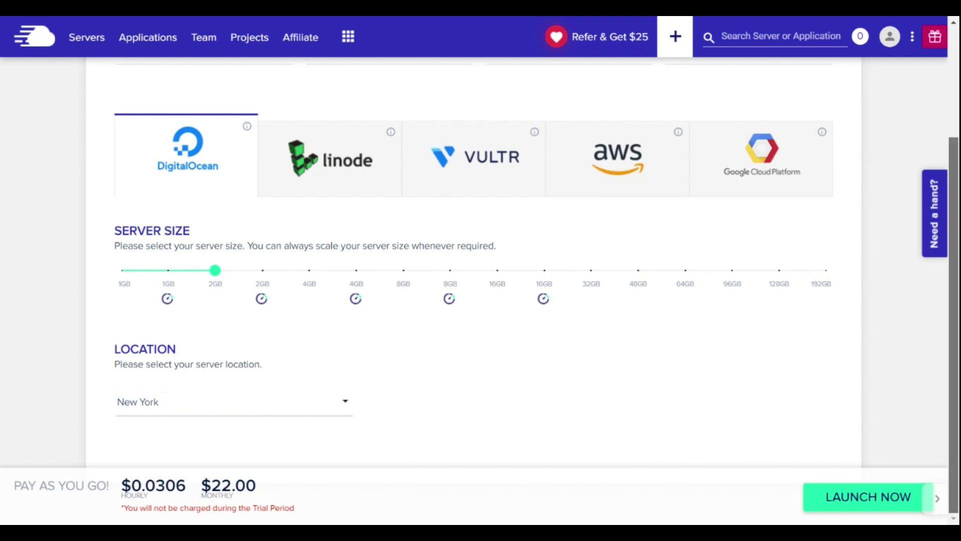
pyautogui.click(901, 496)
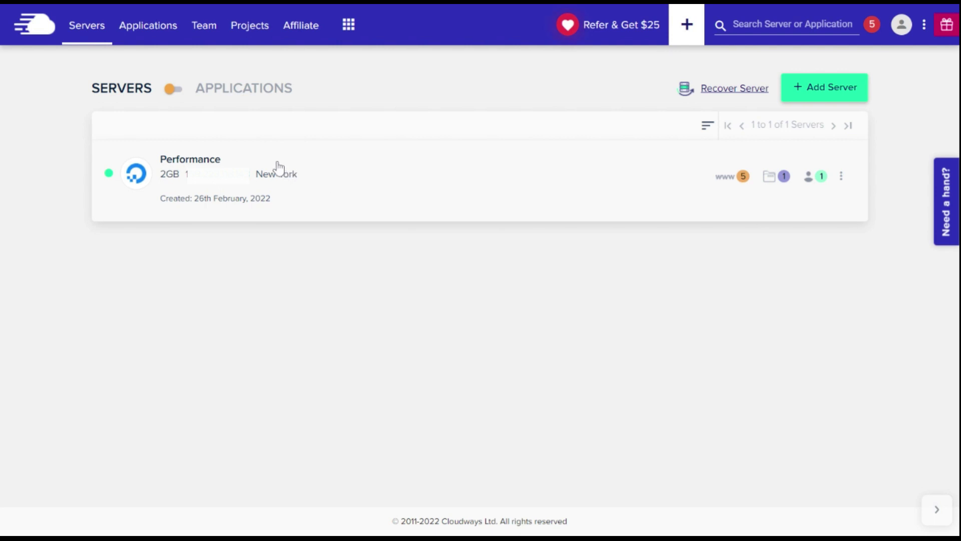
# Switch to Applications and open Migration Tools for the portableentrepreneur.com application.
pyautogui.click(174, 88)
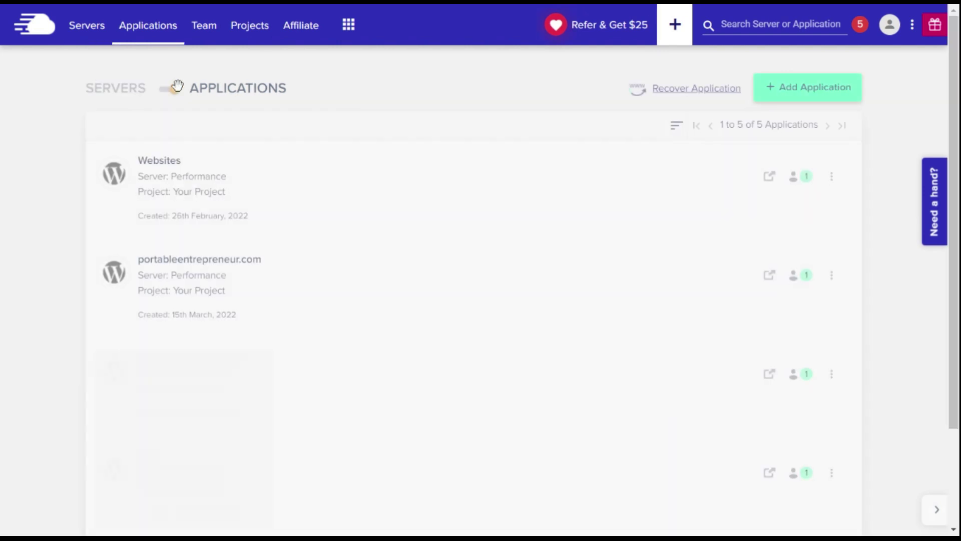
pyautogui.click(256, 290)
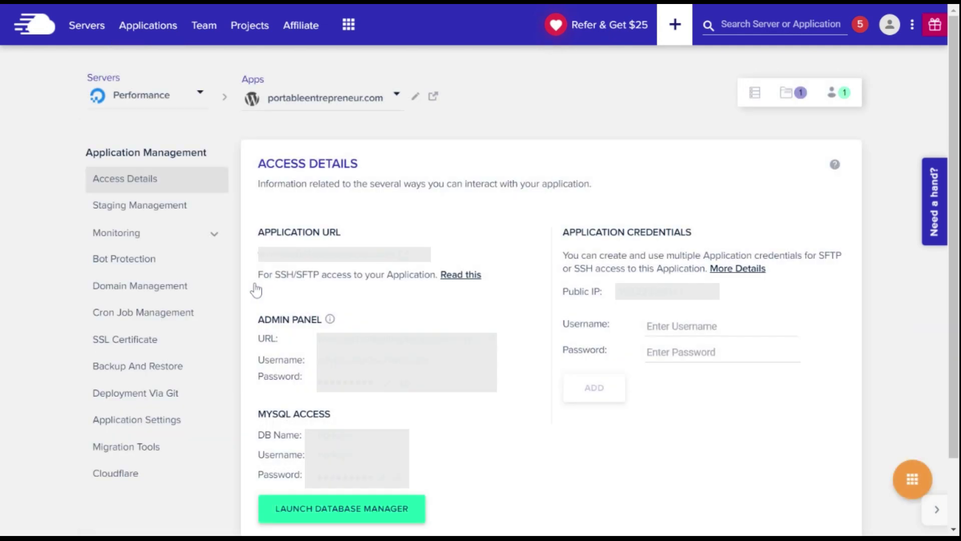
pyautogui.click(158, 459)
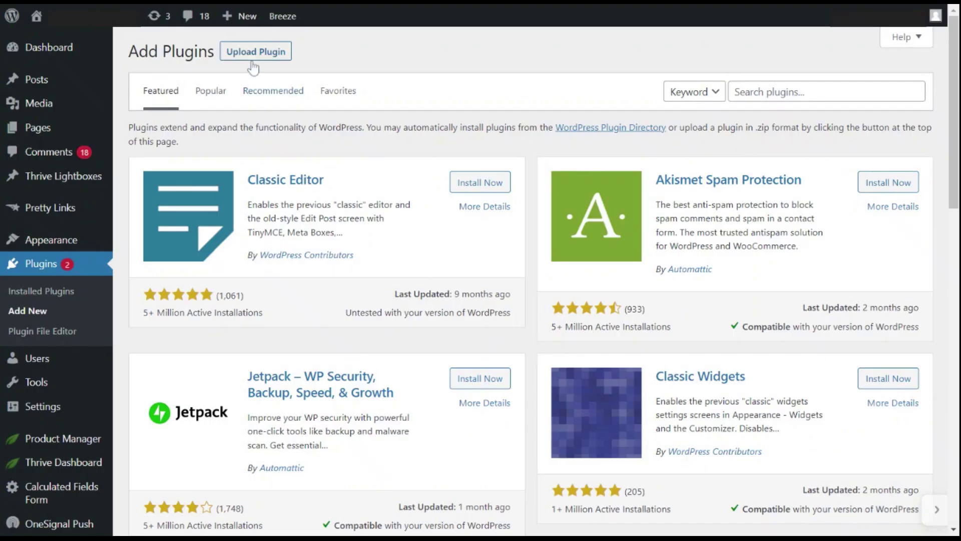
# Upload, install and activate the bv-cloudways-automated-migration plugin zip and open its migration settings.
pyautogui.click(255, 57)
pyautogui.click(439, 178)
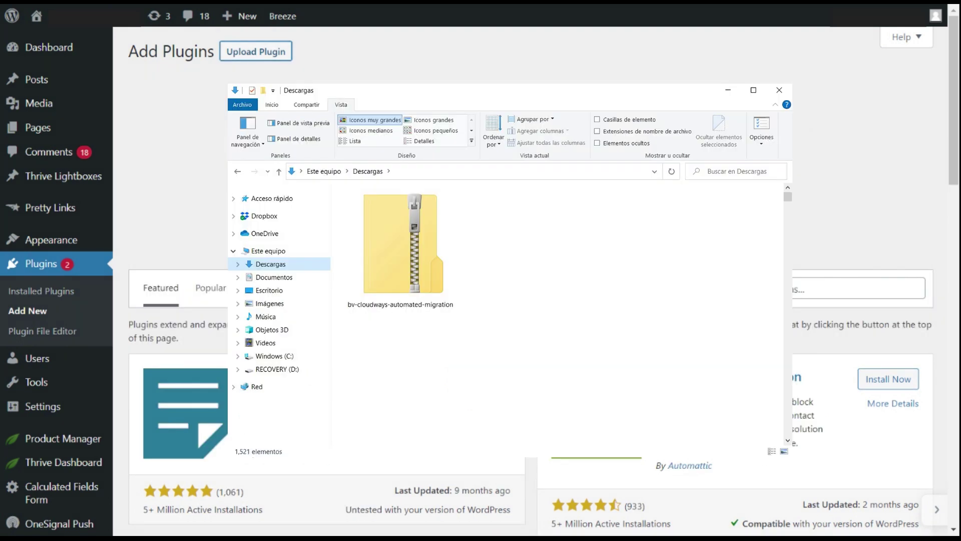
pyautogui.click(397, 210)
pyautogui.doubleClick(397, 210)
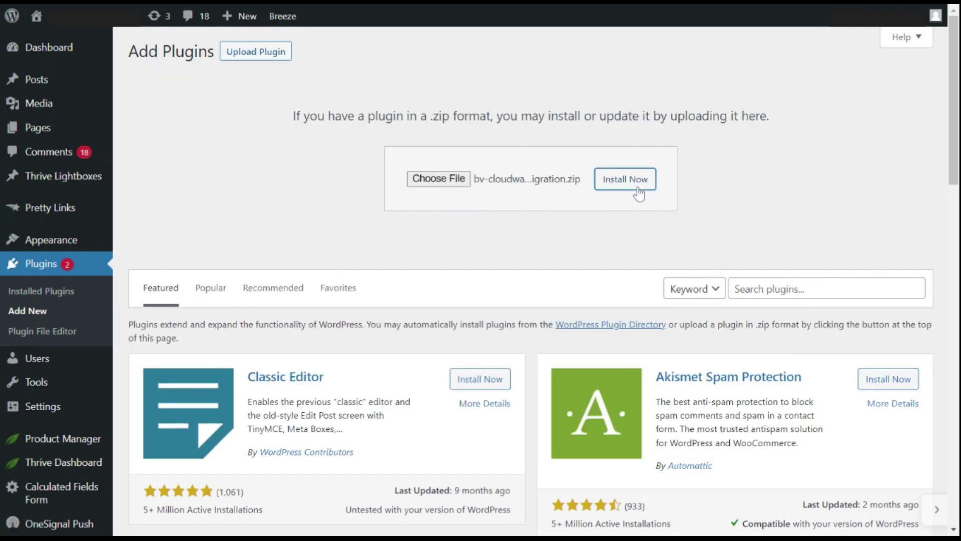
pyautogui.click(639, 192)
pyautogui.click(184, 175)
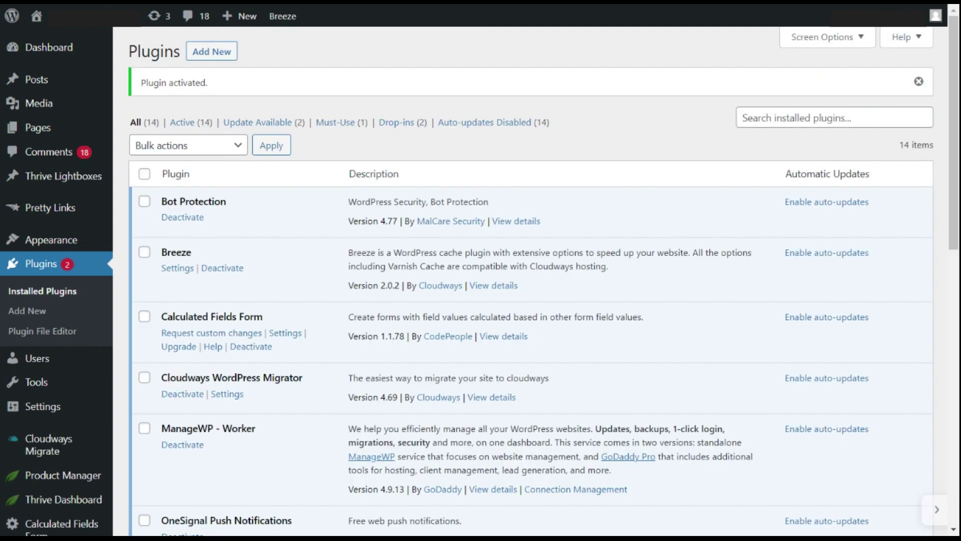
pyautogui.click(227, 394)
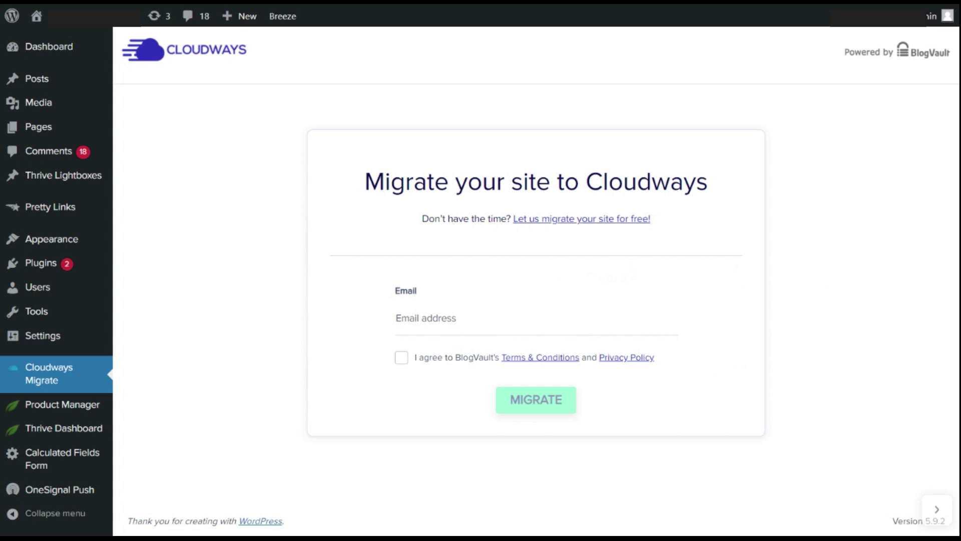
pyautogui.click(426, 318)
# Enter the account e-mail, accept BlogVault's terms, and start the migration to Cloudways.
pyautogui.click(401, 357)
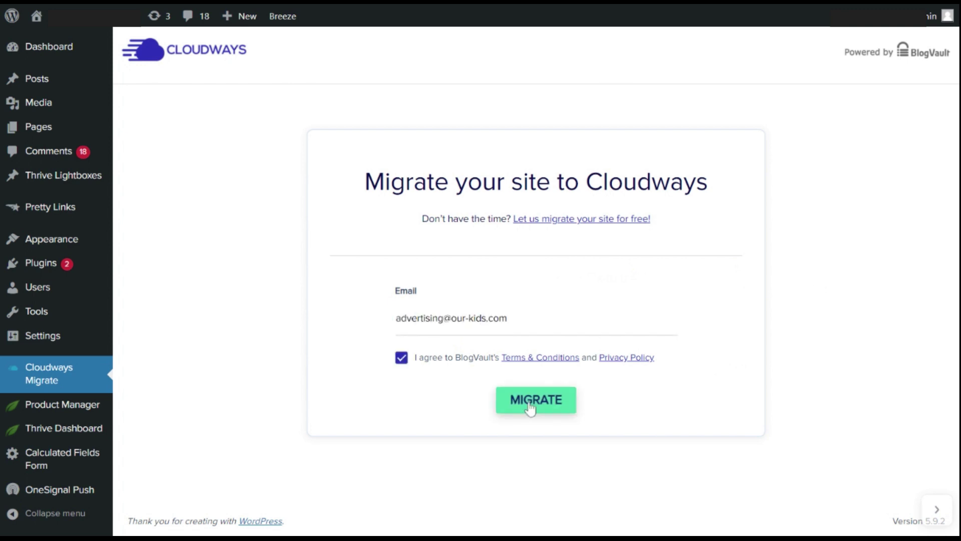
pyautogui.click(530, 408)
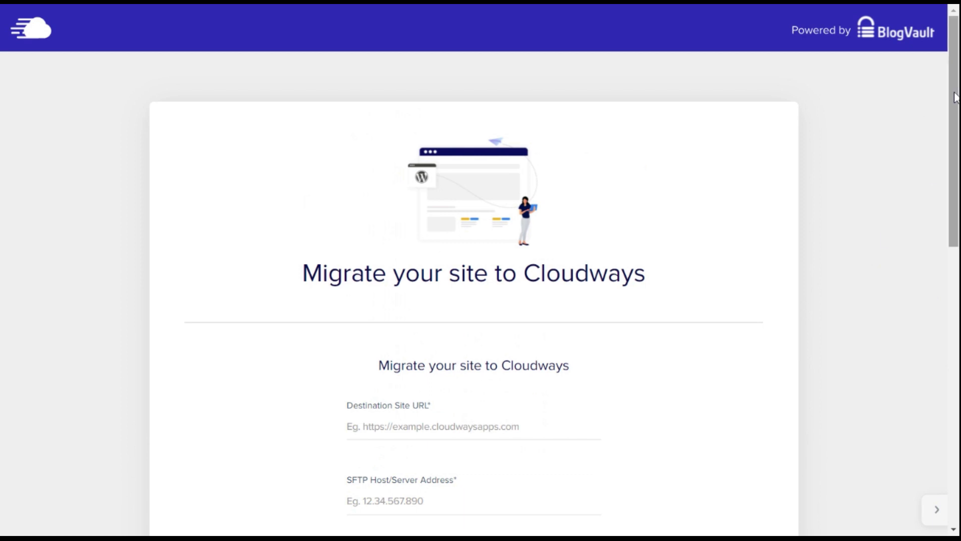
pyautogui.moveTo(956, 95); pyautogui.dragTo(955, 241)
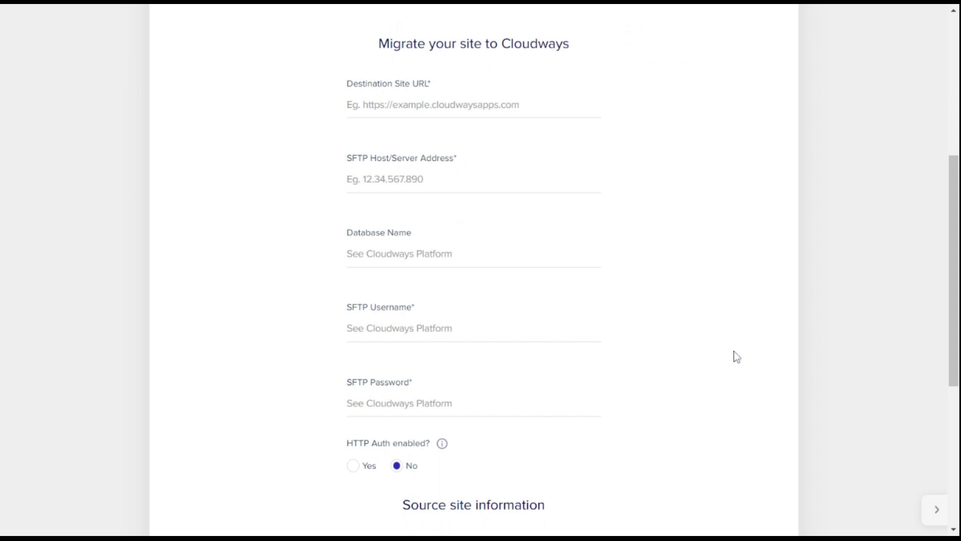
pyautogui.scroll(6, 947, 128)
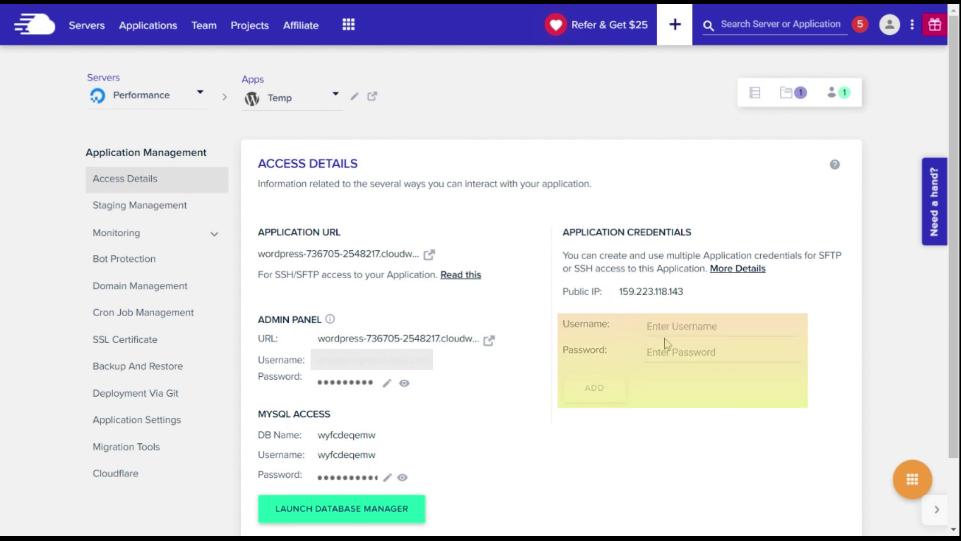
# Begin adding new SFTP credentials for the Temp application from its Access Details.
pyautogui.click(669, 327)
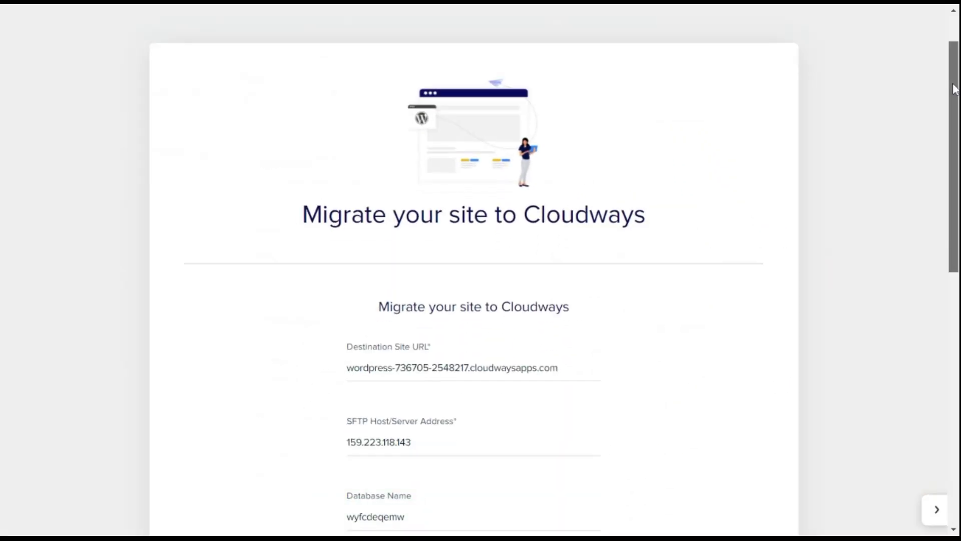
pyautogui.moveTo(953, 85); pyautogui.dragTo(955, 314)
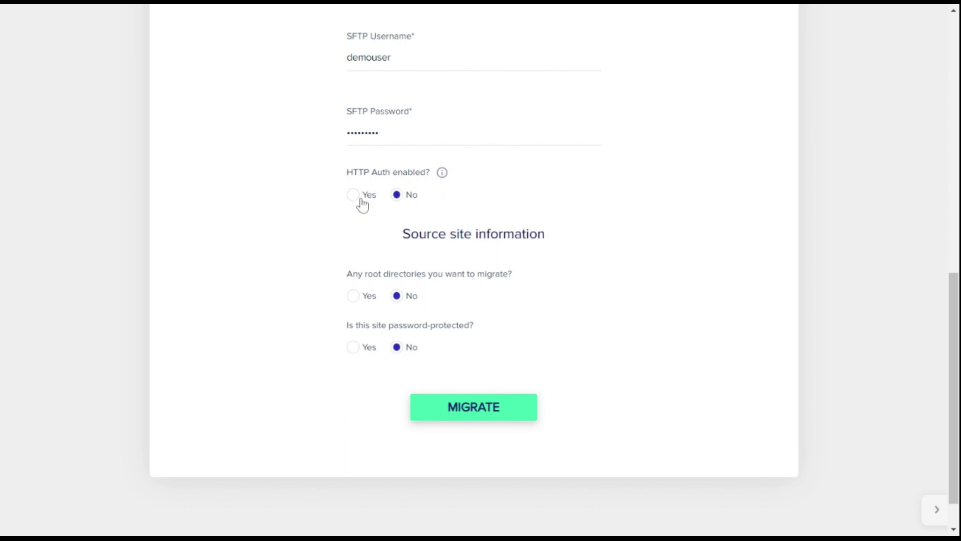
# Answer Yes to migrating root directories and submit the BlogVault migration form.
pyautogui.click(353, 299)
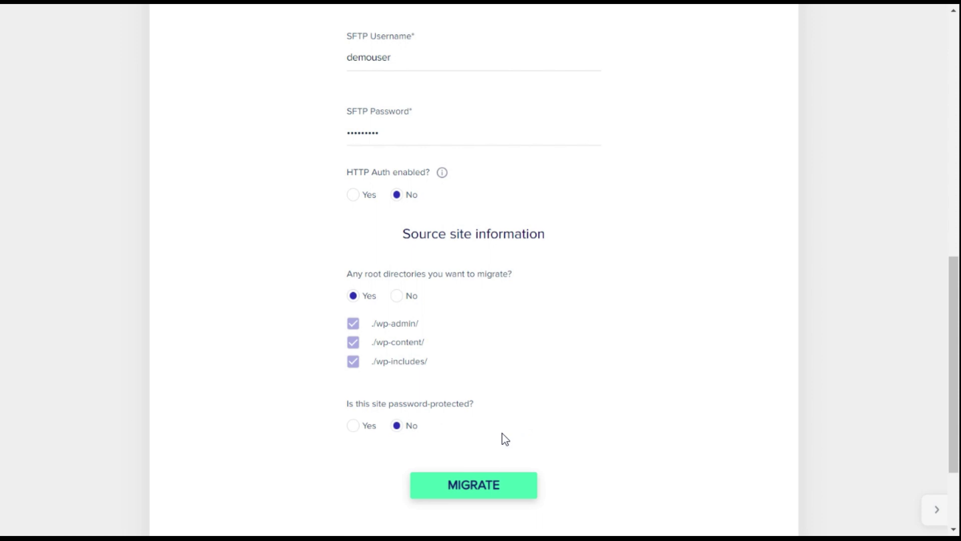
pyautogui.click(482, 485)
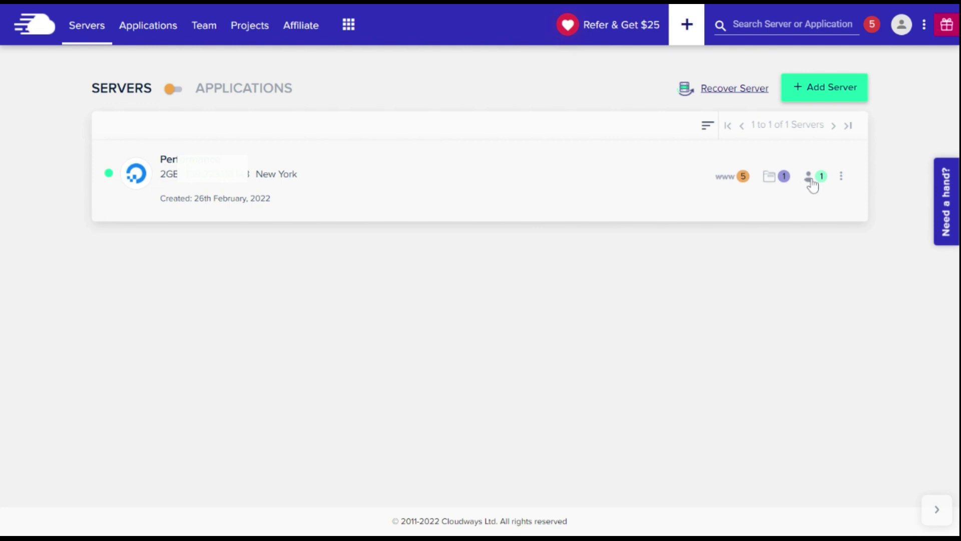
# Check the server's action menu, open the Performance server, and go to its Monitoring page.
pyautogui.click(842, 178)
pyautogui.click(200, 162)
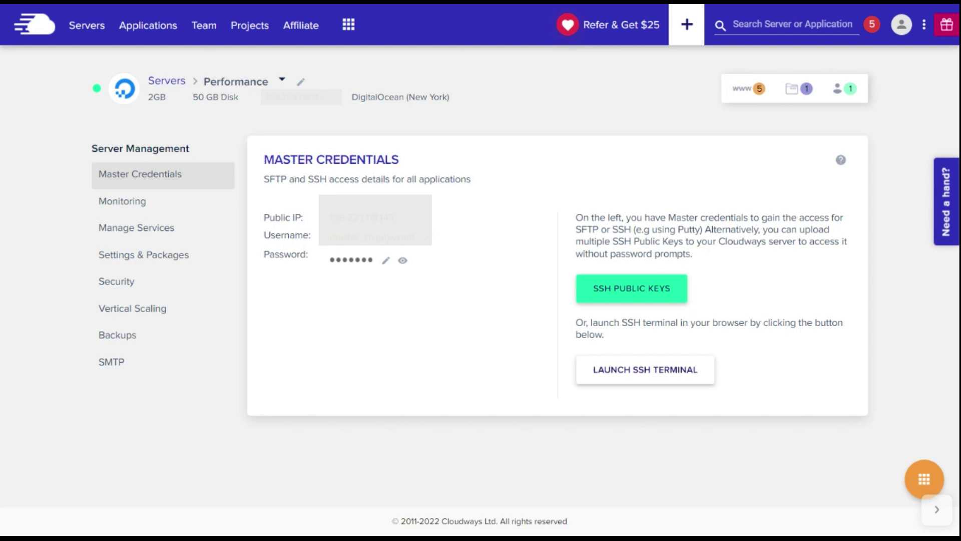
pyautogui.click(172, 211)
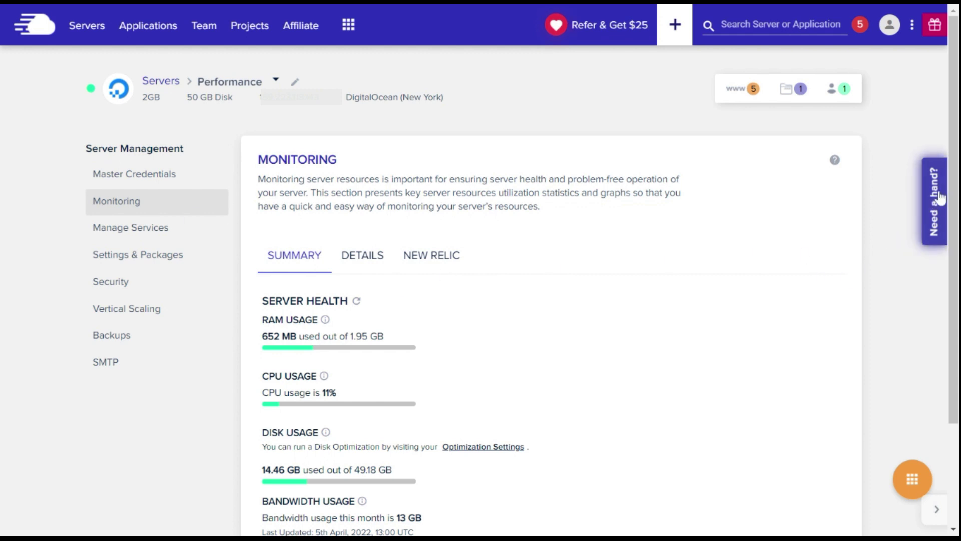
# Review the monitoring summary and CPU Details graphs, return to Summary, then open Manage Services.
pyautogui.moveTo(955, 188); pyautogui.dragTo(948, 247)
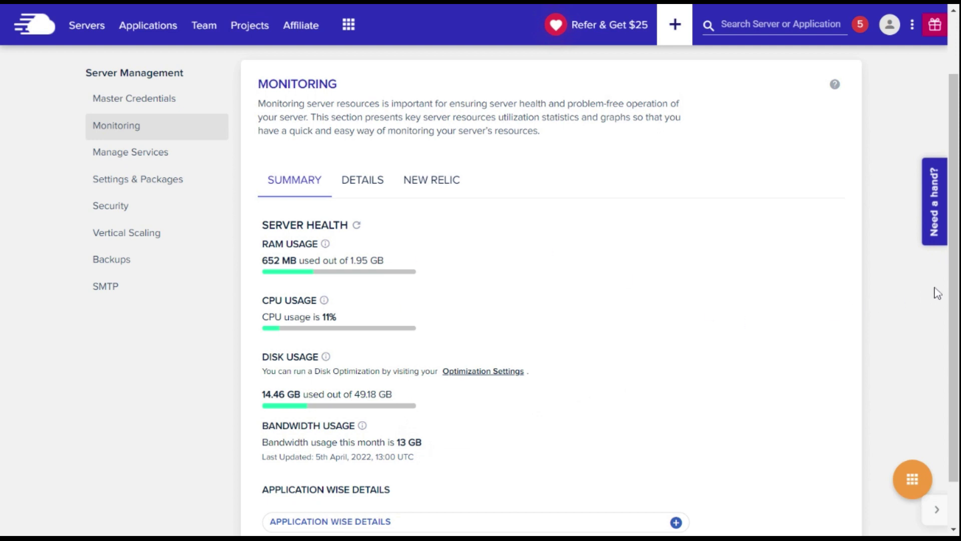
pyautogui.moveTo(950, 287); pyautogui.dragTo(954, 271)
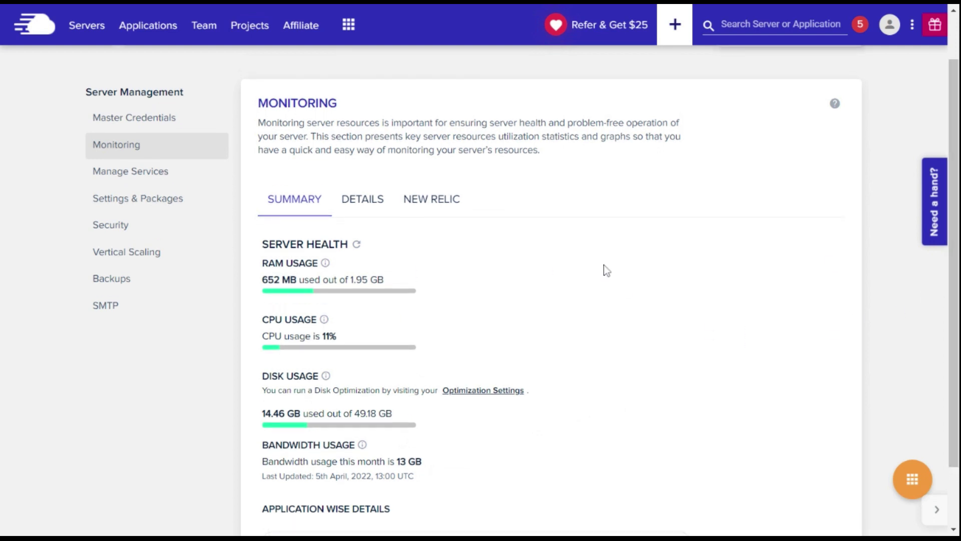
pyautogui.click(376, 203)
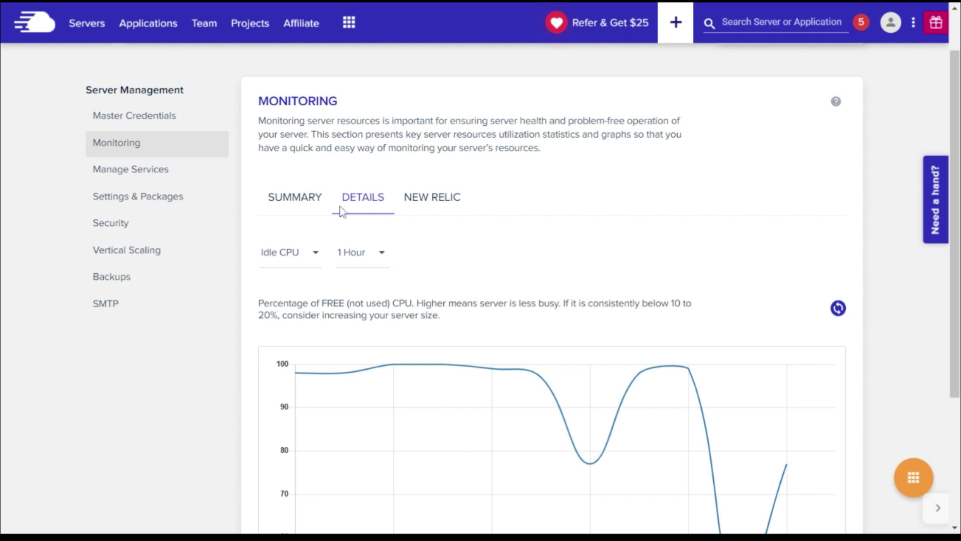
pyautogui.click(317, 204)
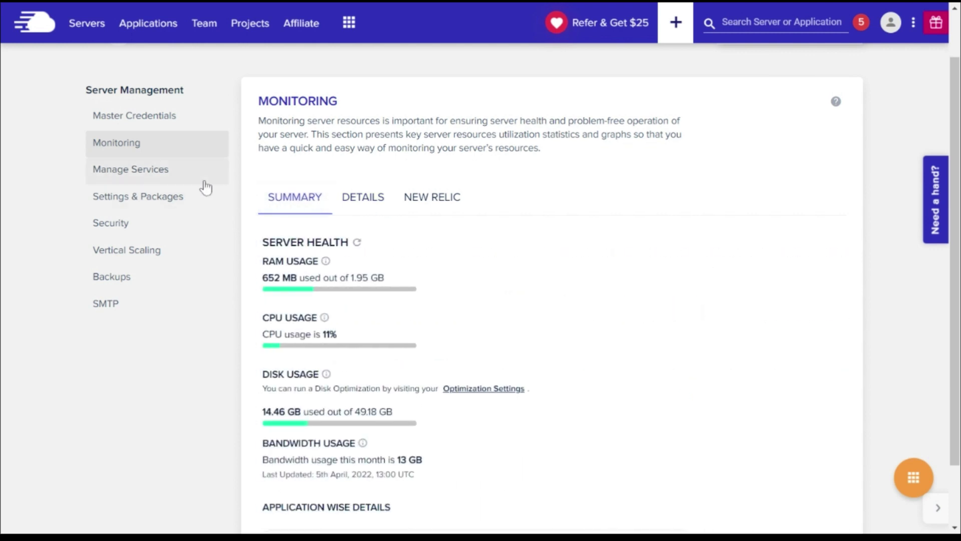
pyautogui.click(189, 184)
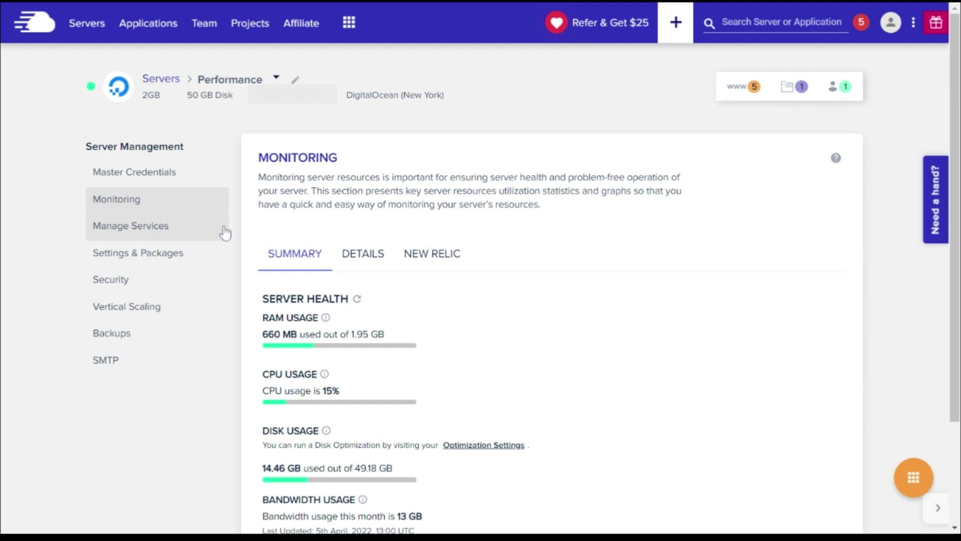
# Review the Performance server's packages, optimization, advanced settings, 2GB ($22/month) vertical scaling, and backups.
pyautogui.click(204, 258)
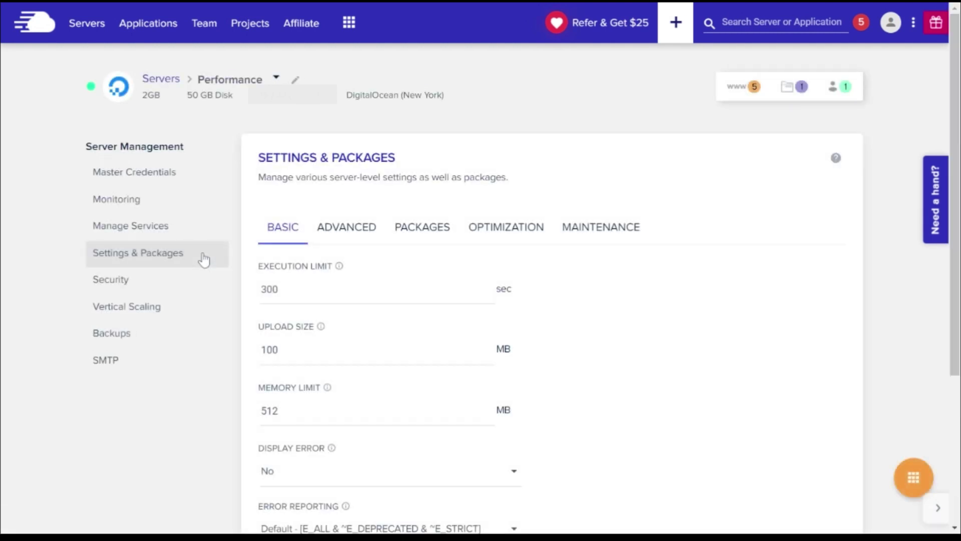
pyautogui.click(425, 233)
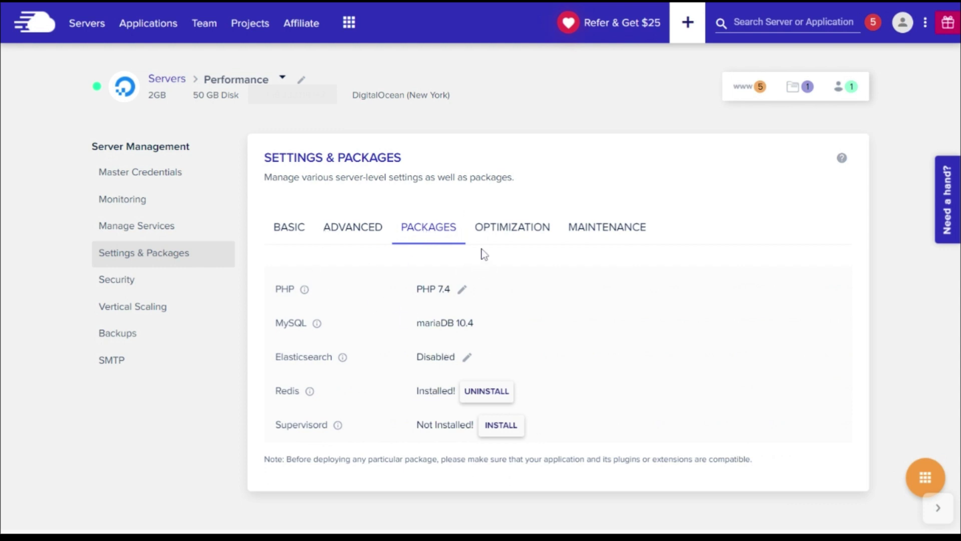
pyautogui.click(521, 228)
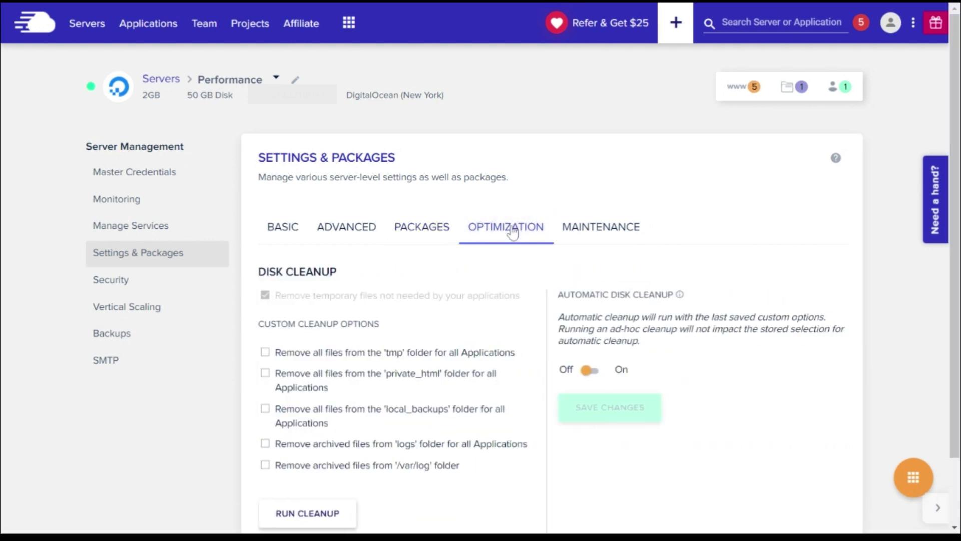
pyautogui.click(369, 240)
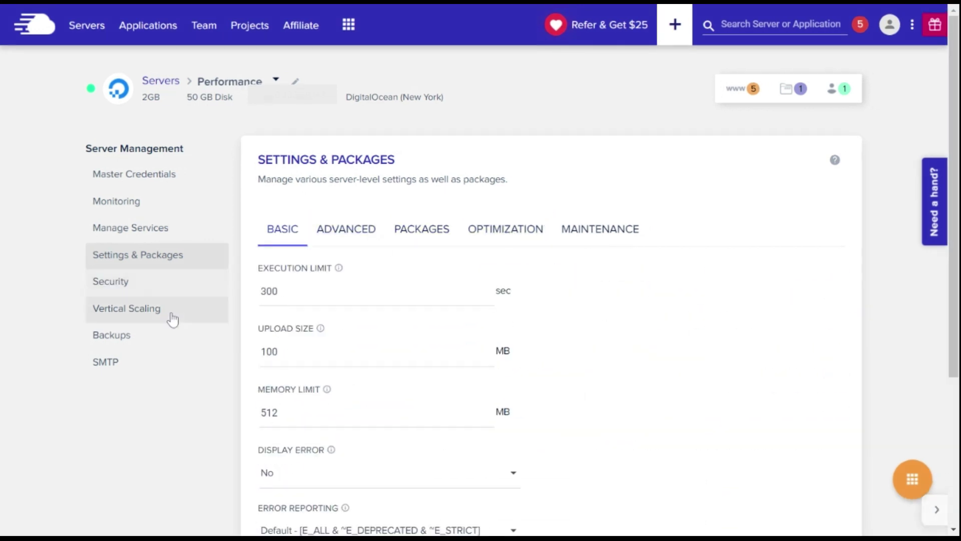
pyautogui.click(173, 321)
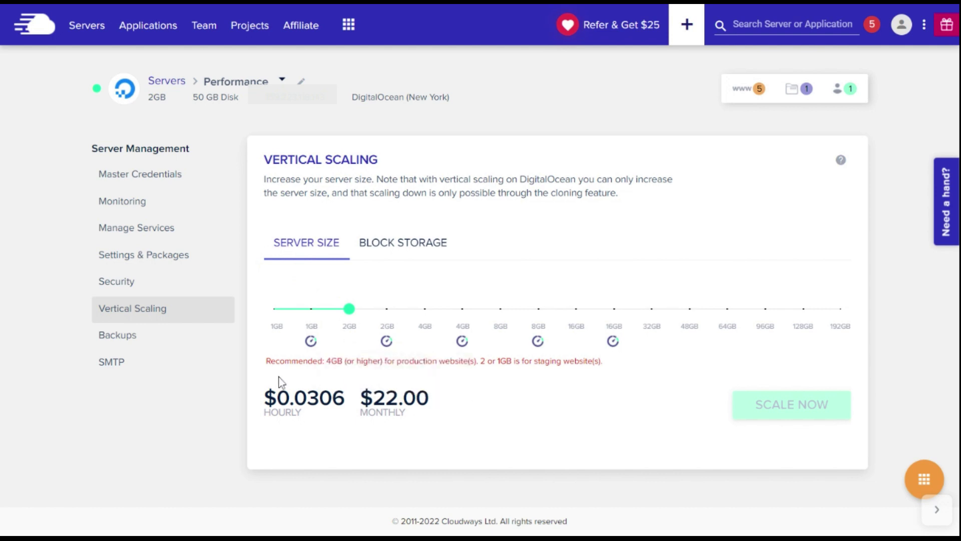
pyautogui.click(188, 343)
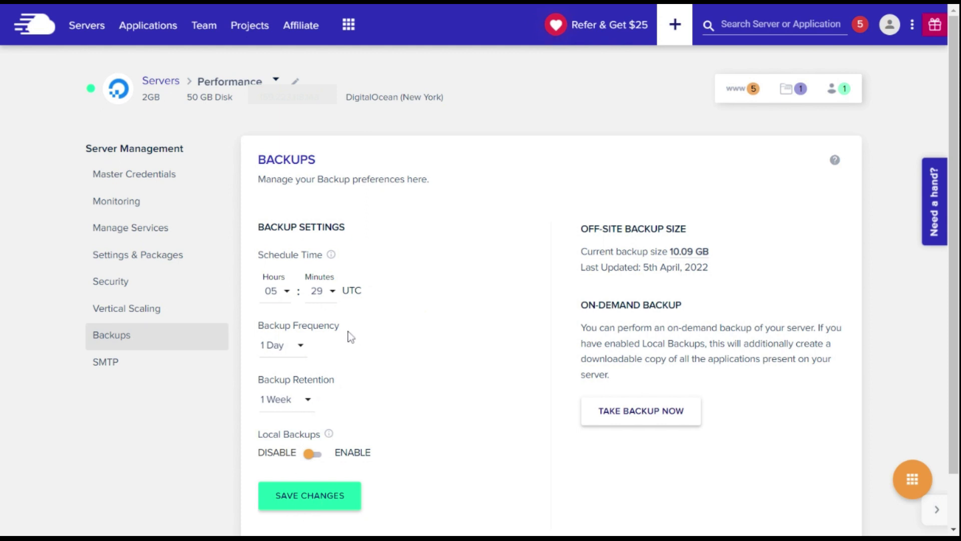
# Check the Performance server's SMTP settings, then return to the Servers list.
pyautogui.click(141, 368)
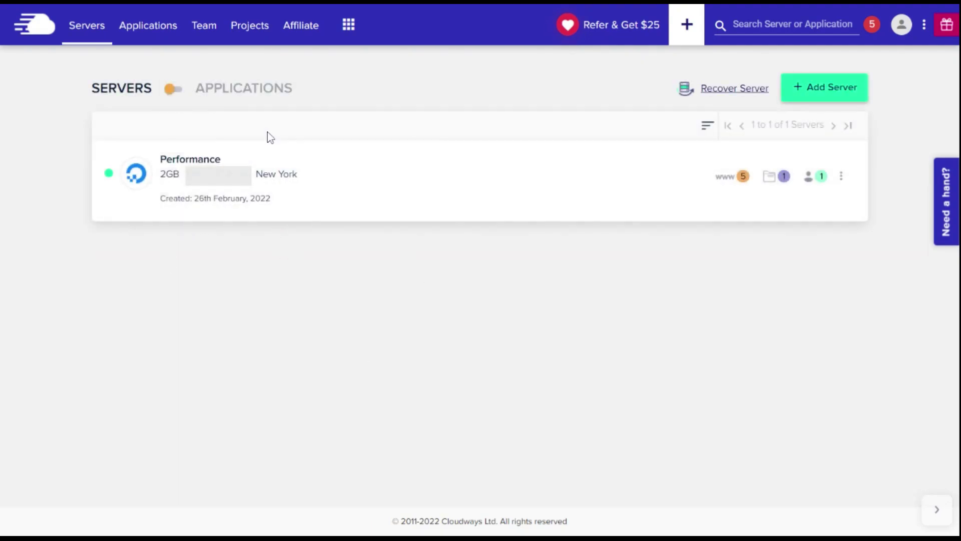
# Switch the listing from Servers to Applications to show all five apps.
pyautogui.click(173, 86)
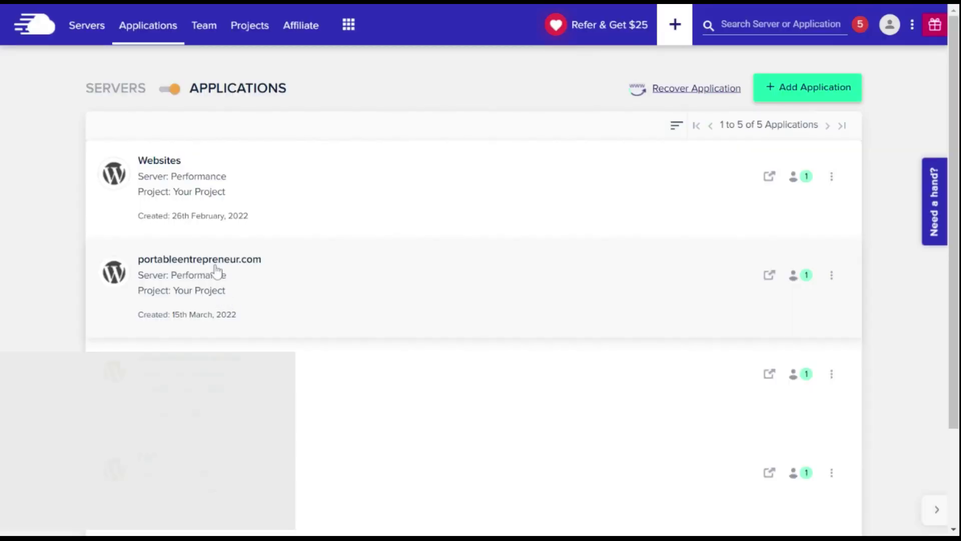
# Open portableentrepreneur.com and view its staging pull and push options.
pyautogui.click(216, 272)
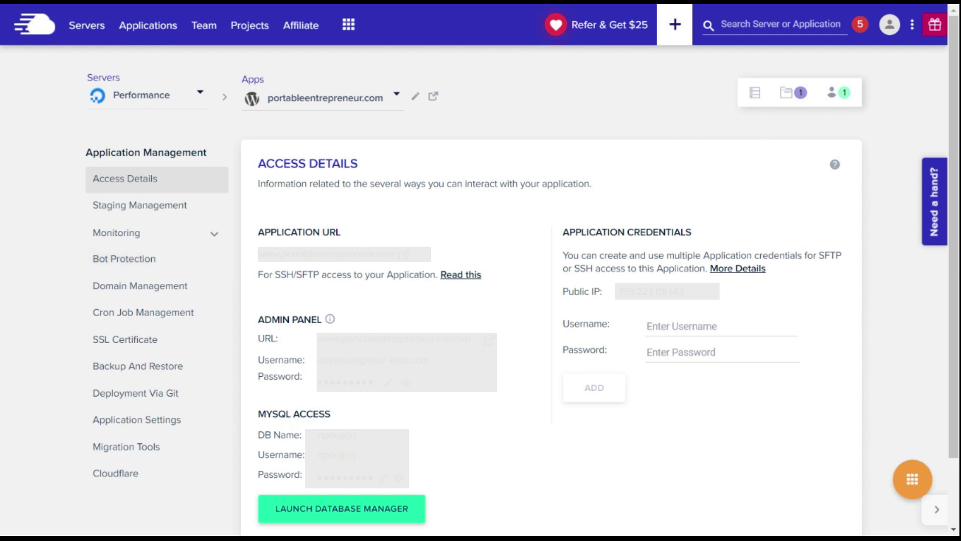
pyautogui.click(118, 219)
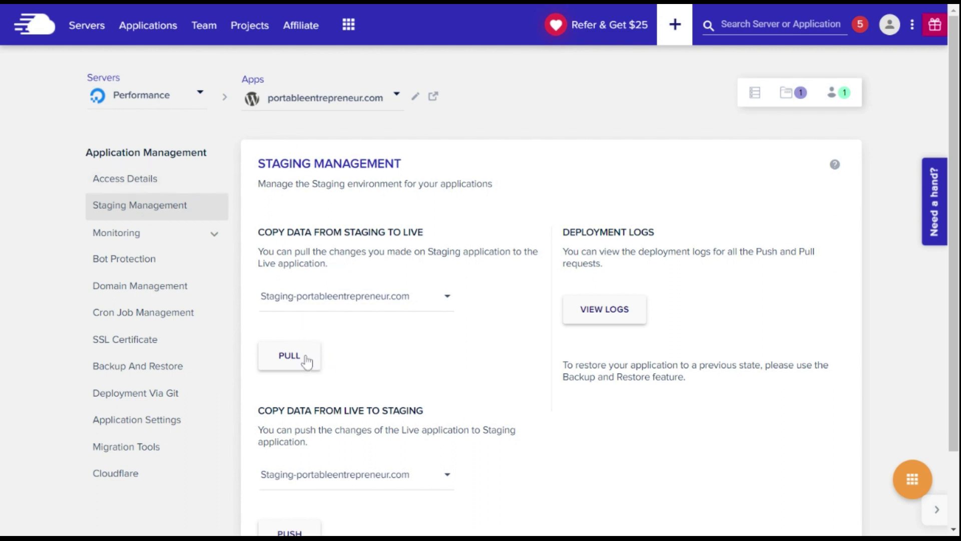
pyautogui.click(437, 305)
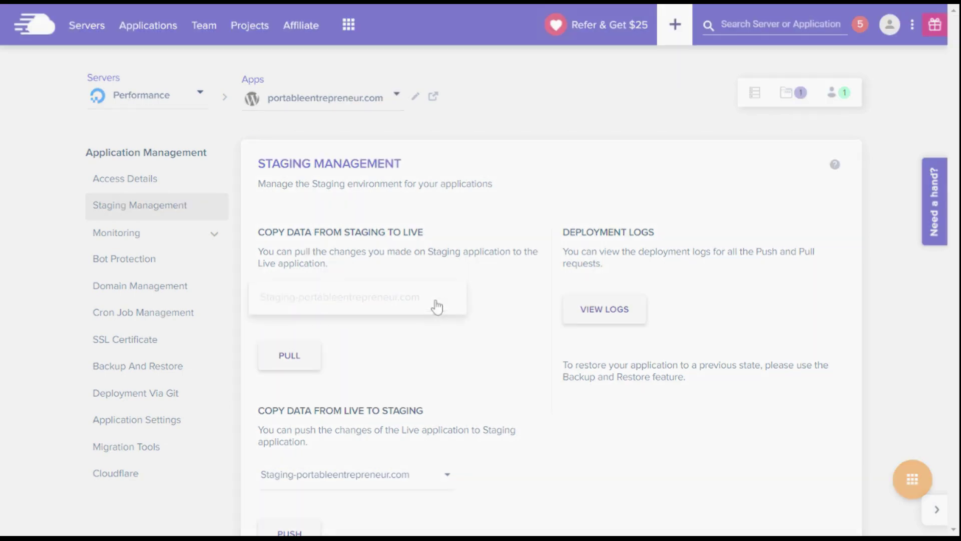
pyautogui.click(348, 307)
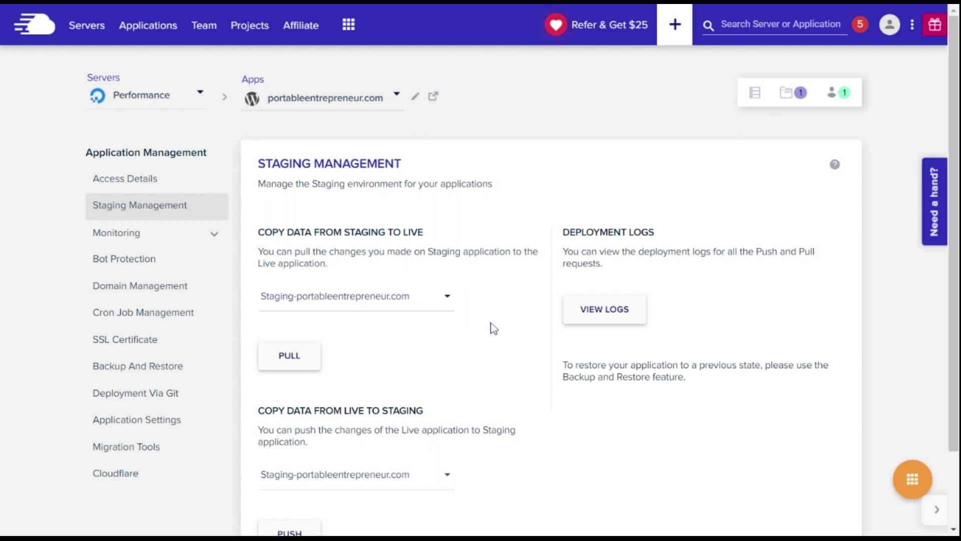
pyautogui.click(215, 242)
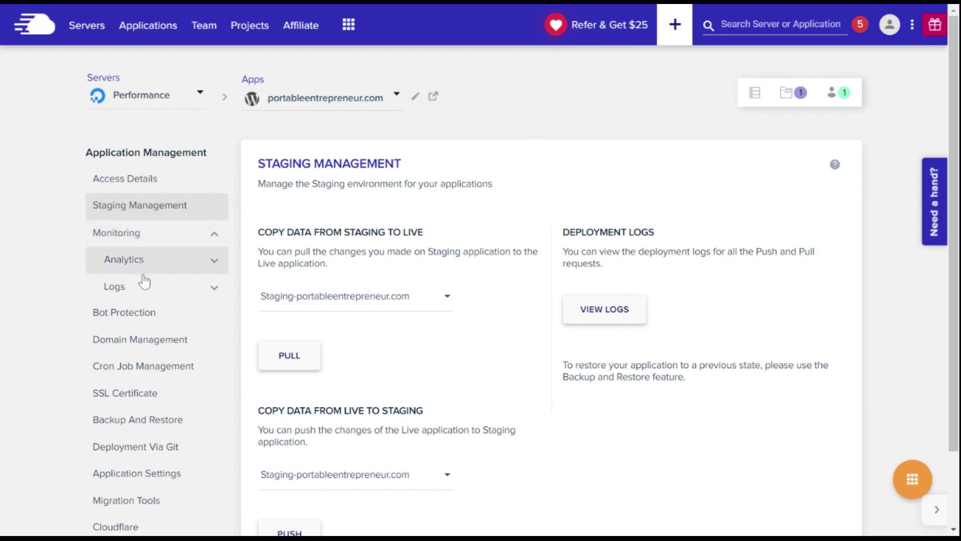
# Check portableentrepreneur.com's Analytics and Bot Protection, then view its www primary domain settings.
pyautogui.click(143, 273)
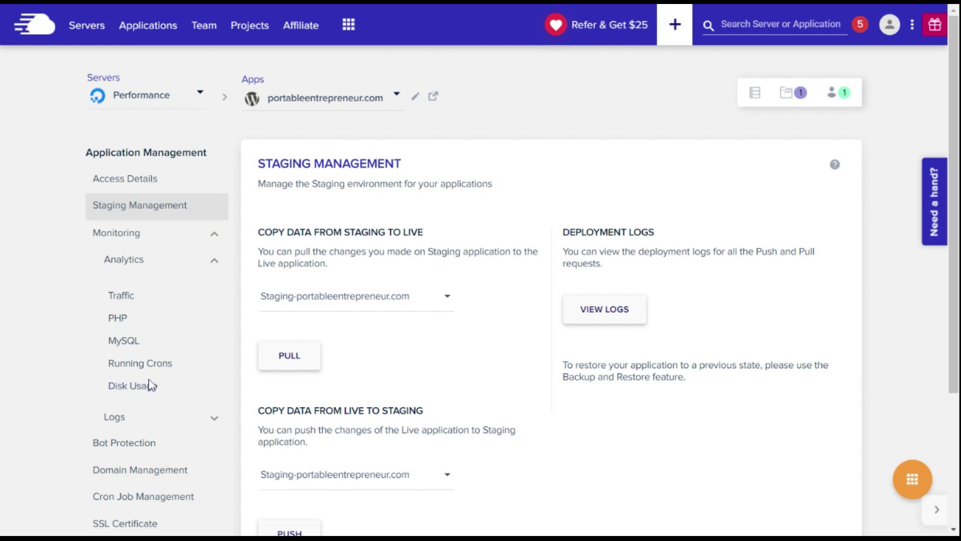
pyautogui.click(219, 261)
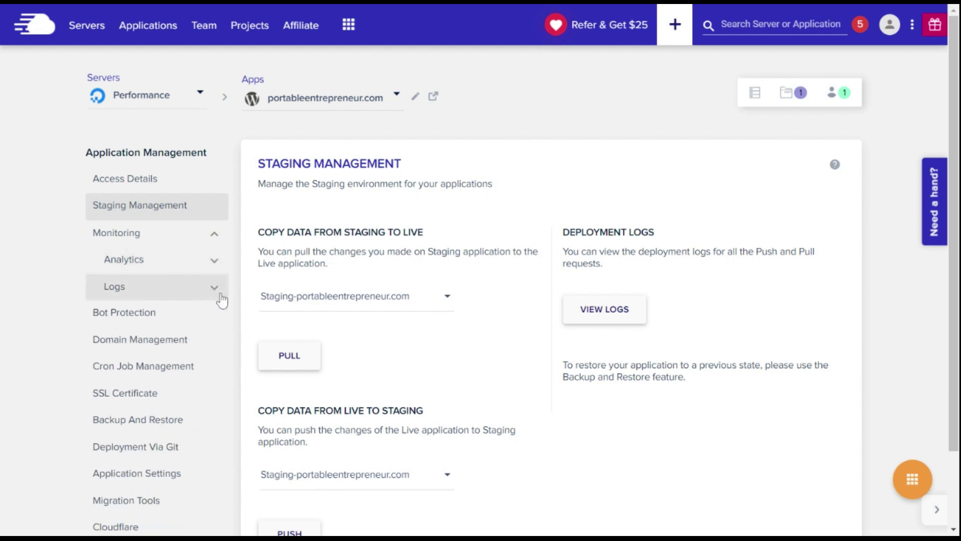
pyautogui.click(179, 311)
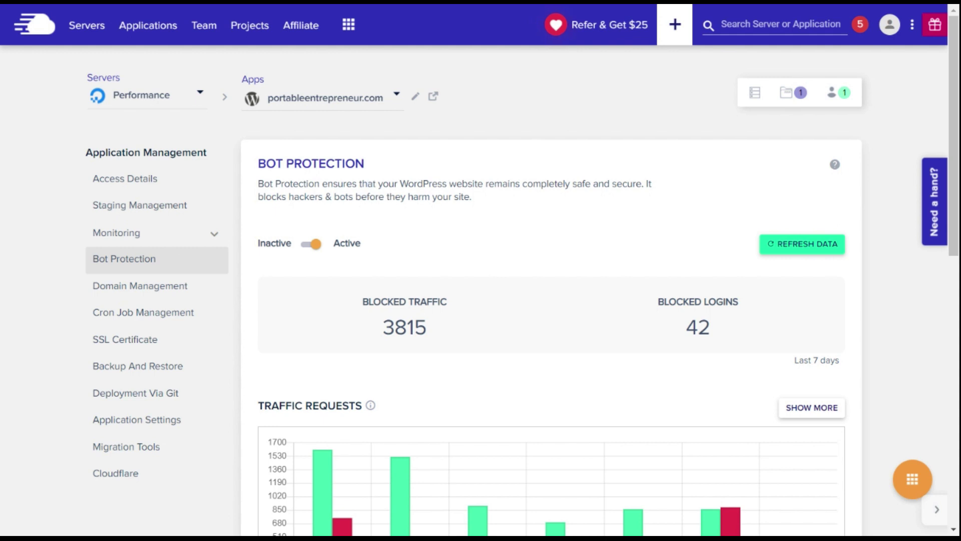
pyautogui.click(189, 298)
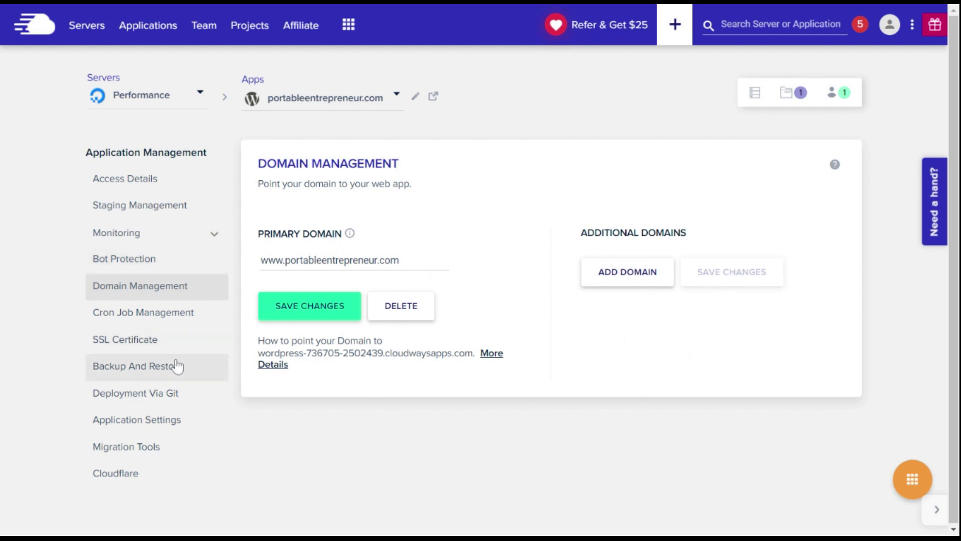
# Inspect the SSL certificate type options, keeping the active Let's Encrypt wildcard certificate.
pyautogui.click(172, 346)
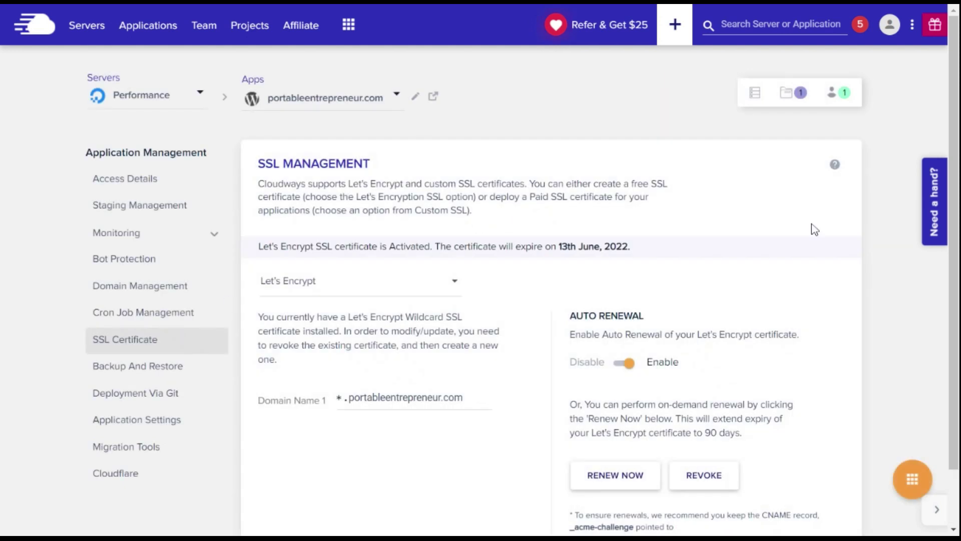
pyautogui.click(354, 298)
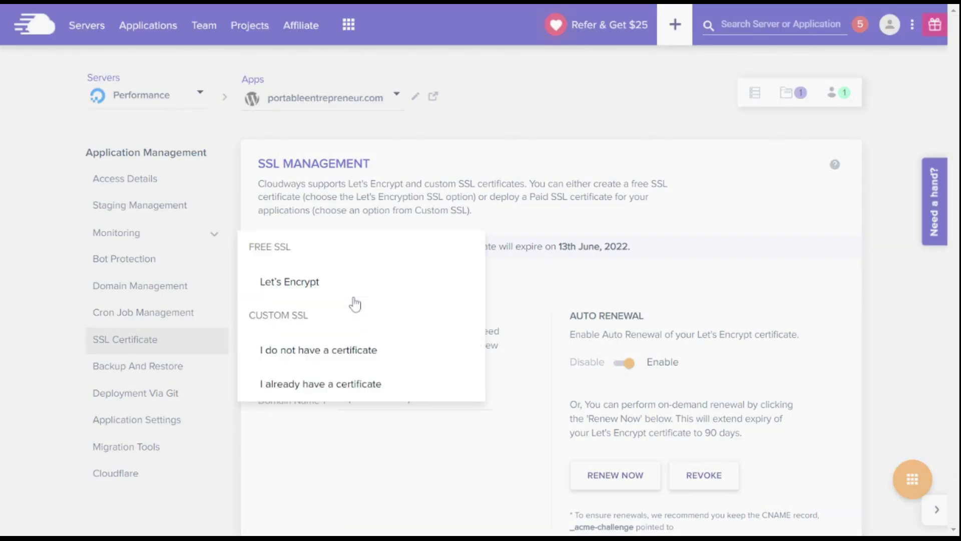
pyautogui.click(509, 272)
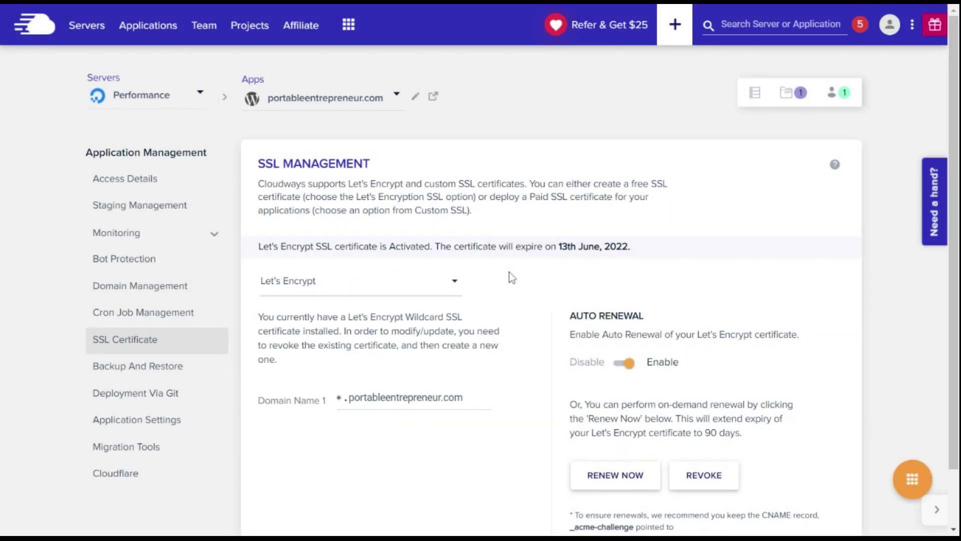
pyautogui.click(453, 283)
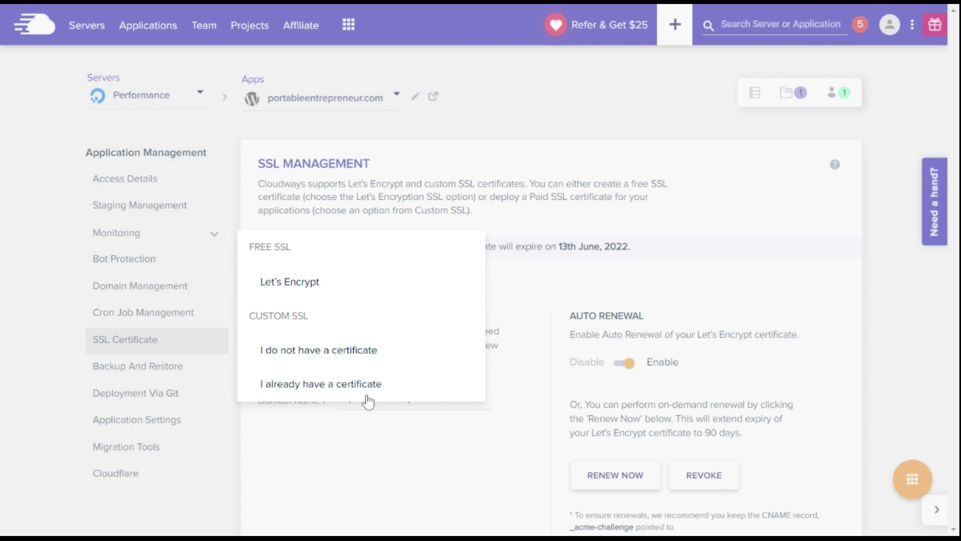
pyautogui.click(549, 295)
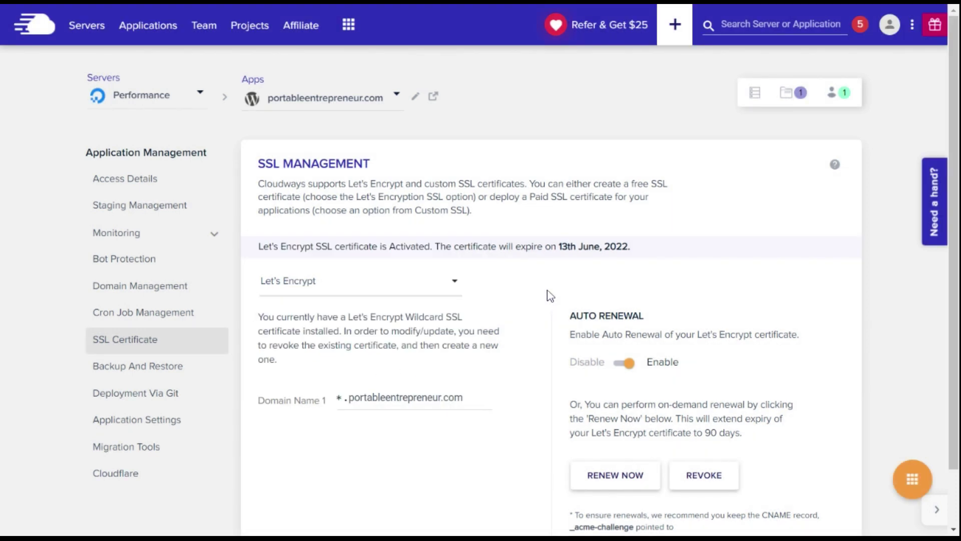
# Browse restorable backups from 1st to 5th April 2022, keeping the latest one selected.
pyautogui.click(207, 372)
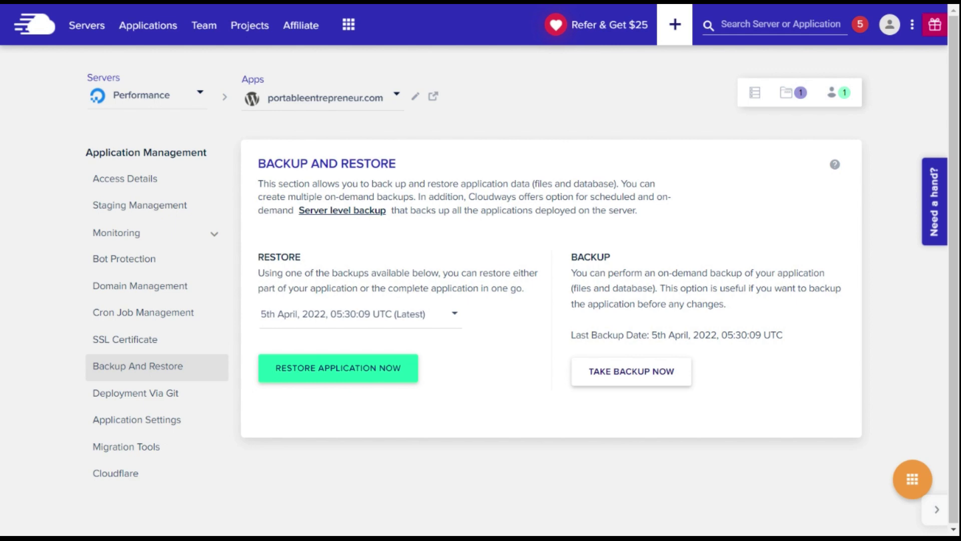
pyautogui.click(389, 315)
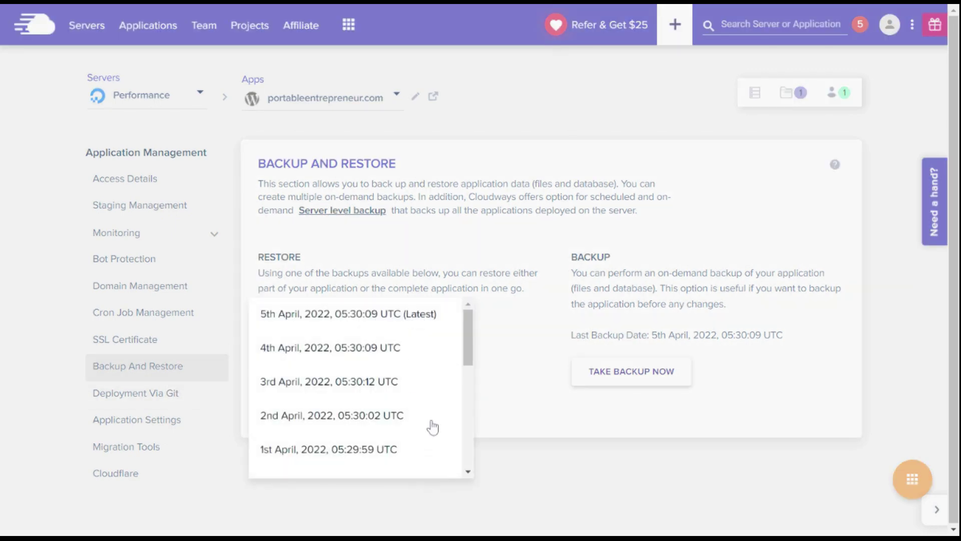
pyautogui.click(507, 365)
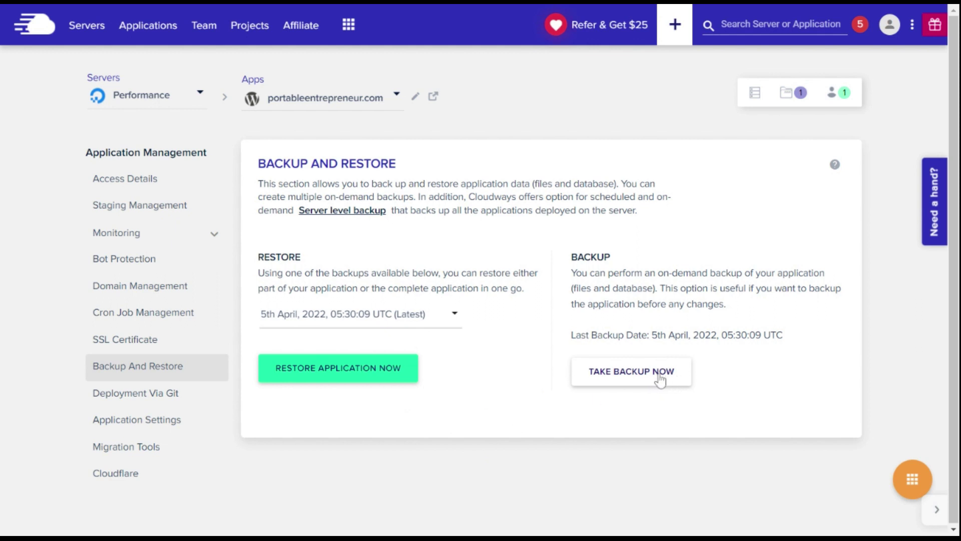
pyautogui.moveTo(735, 346)
pyautogui.click(349, 30)
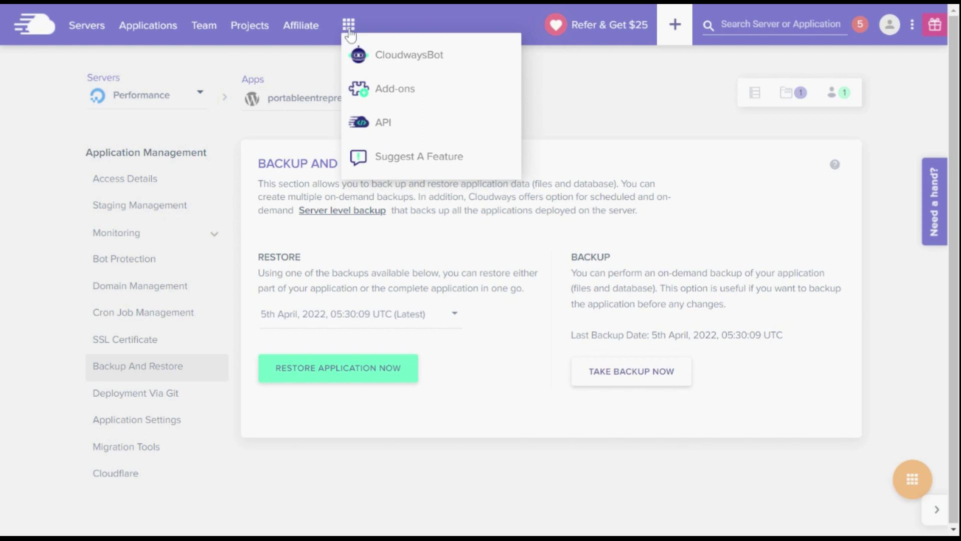
# Go to the account Add-ons page and view the Rackspace Email mailboxes, then close them.
pyautogui.click(397, 99)
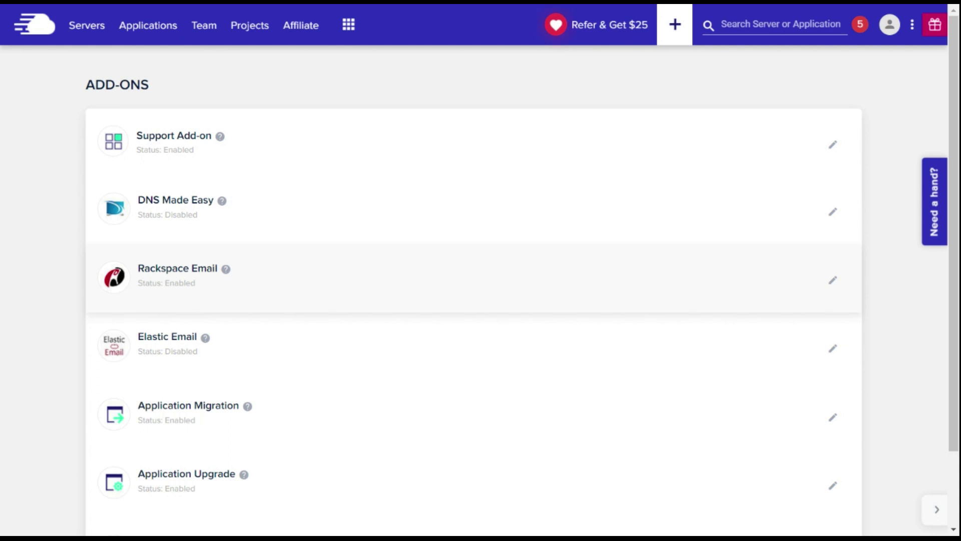
pyautogui.click(833, 283)
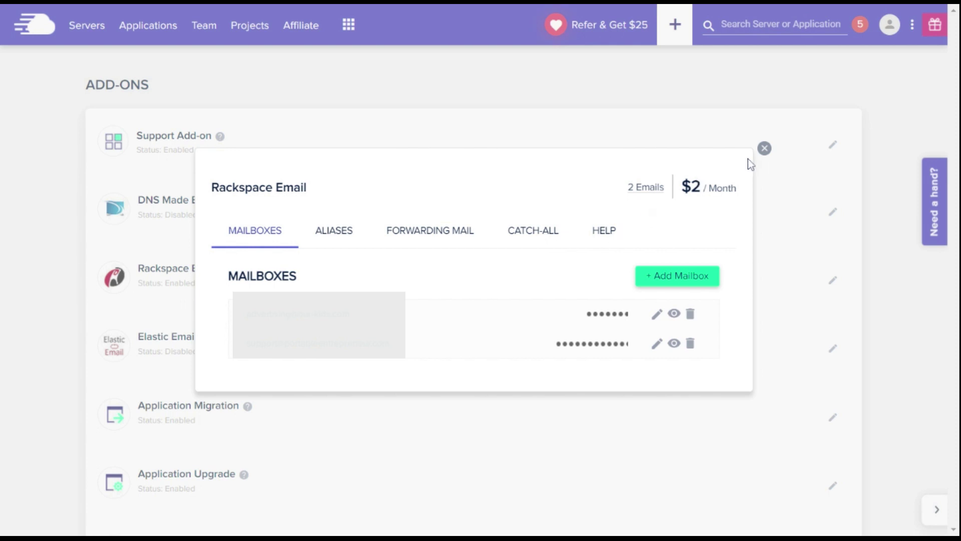
pyautogui.click(764, 149)
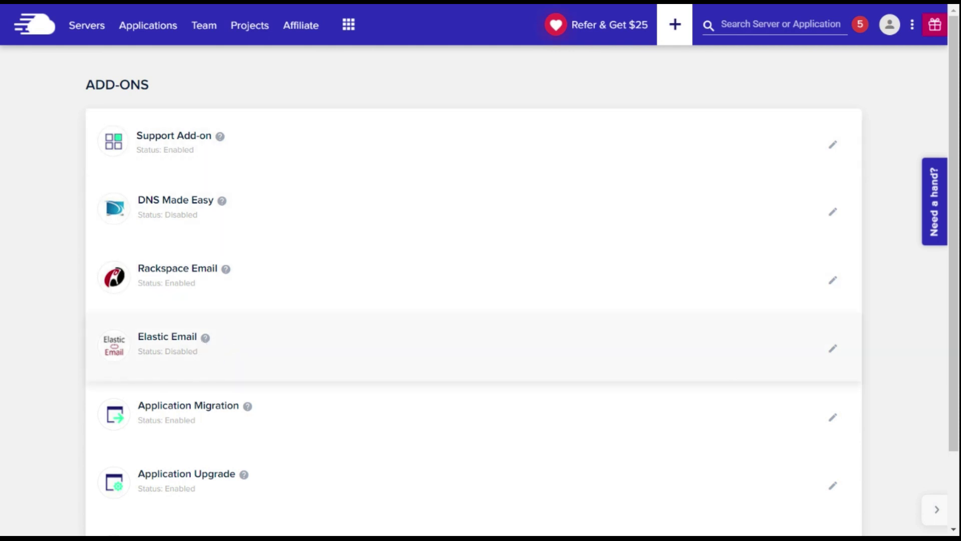
pyautogui.click(470, 338)
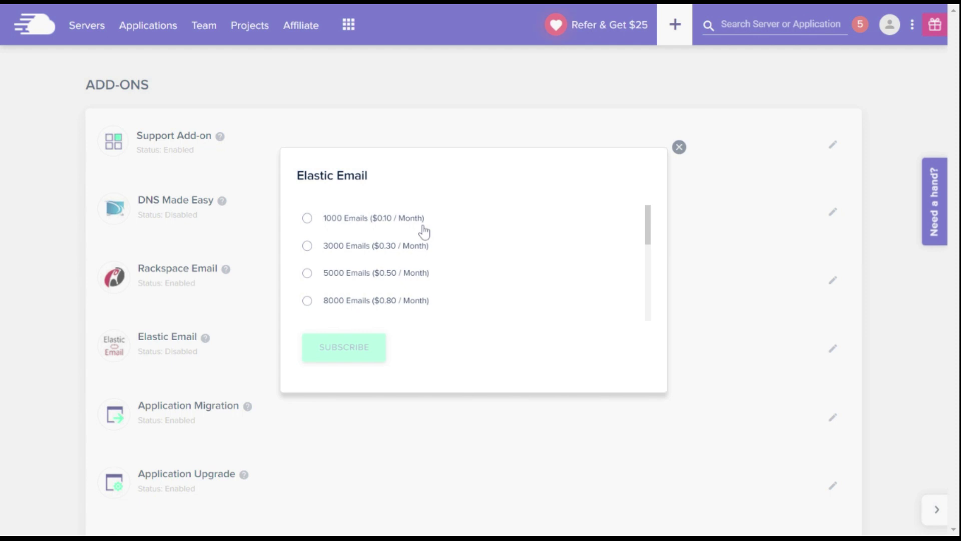
pyautogui.click(679, 147)
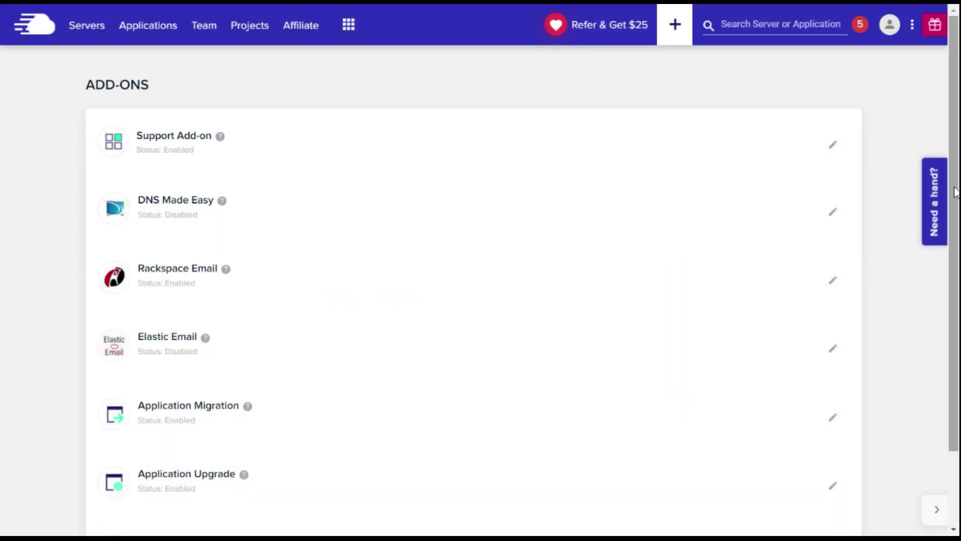
pyautogui.scroll(-2, 157, 419)
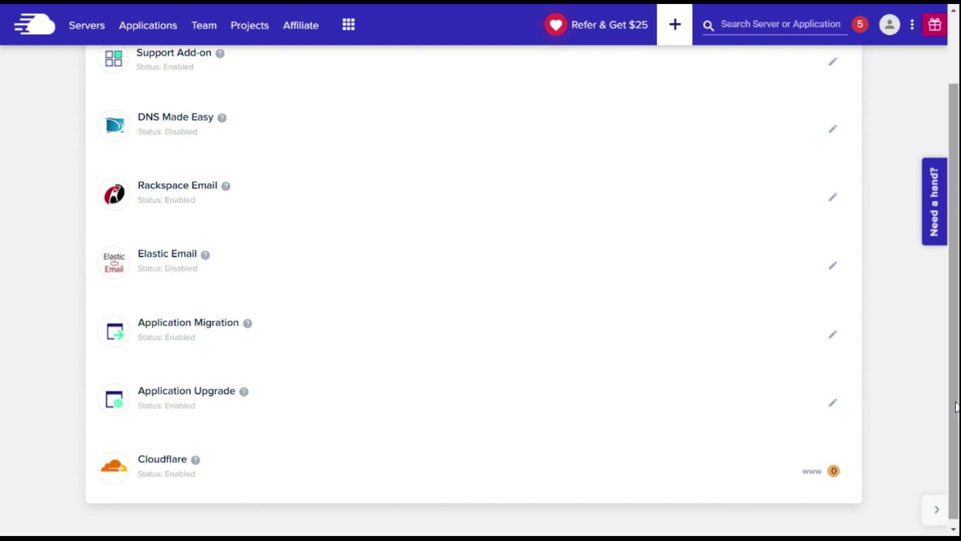
pyautogui.scroll(2, 939, 279)
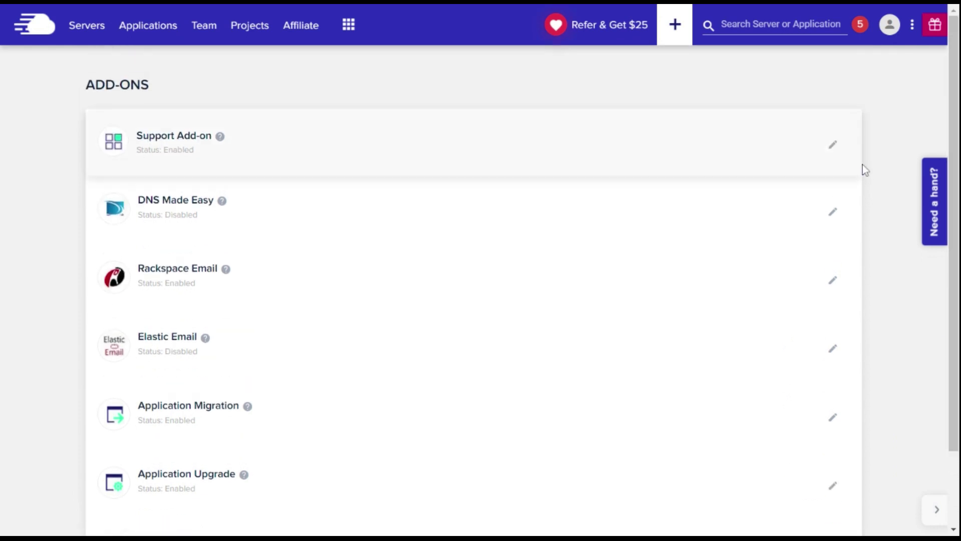